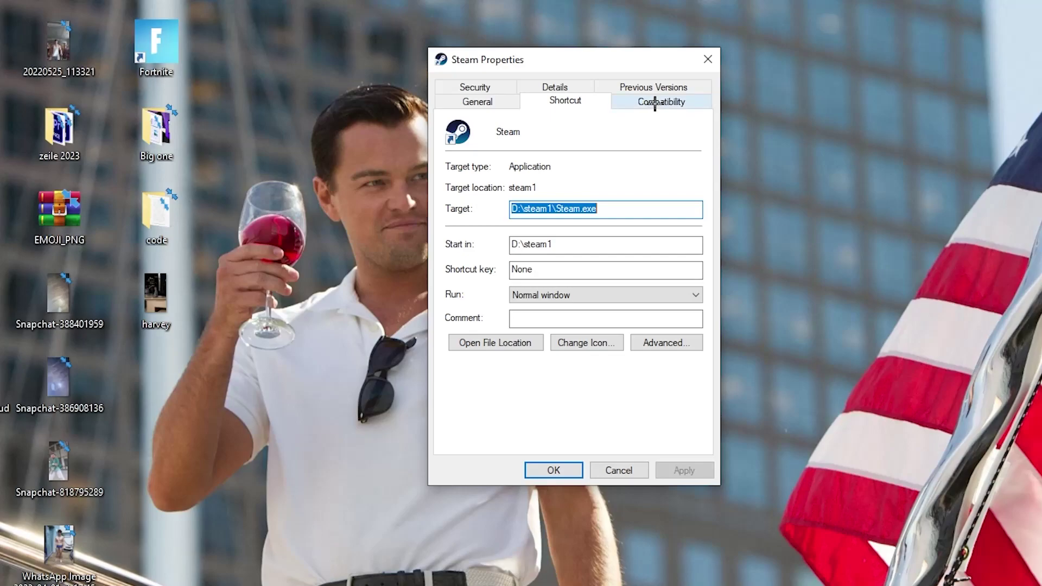
- Review the Windows version options for the Steam shortcut's compatibility mode, keep Windows 8 and accept the properties
drag(592, 74, 566, 33)
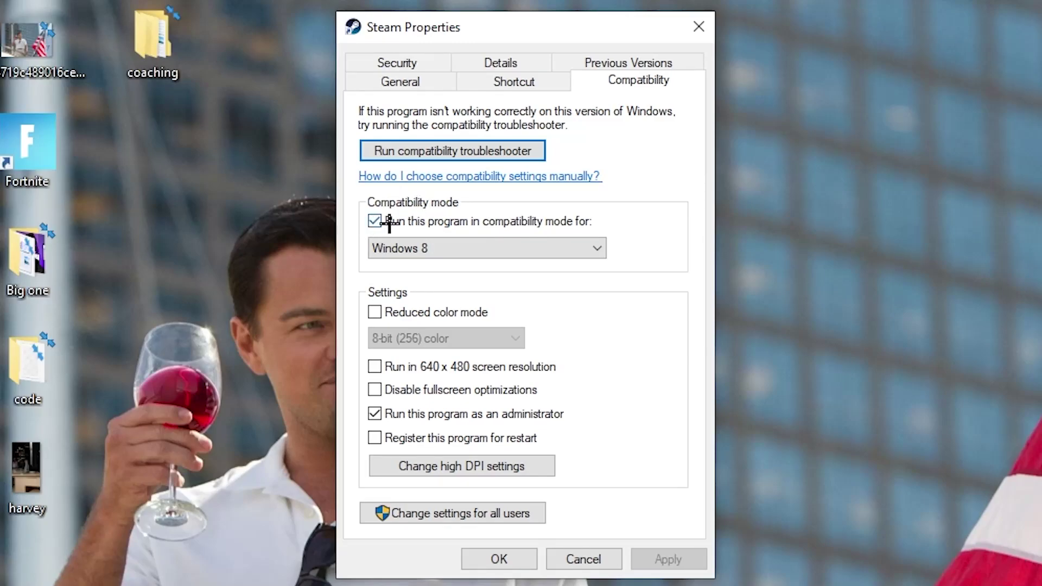
click(581, 241)
click(630, 231)
click(508, 554)
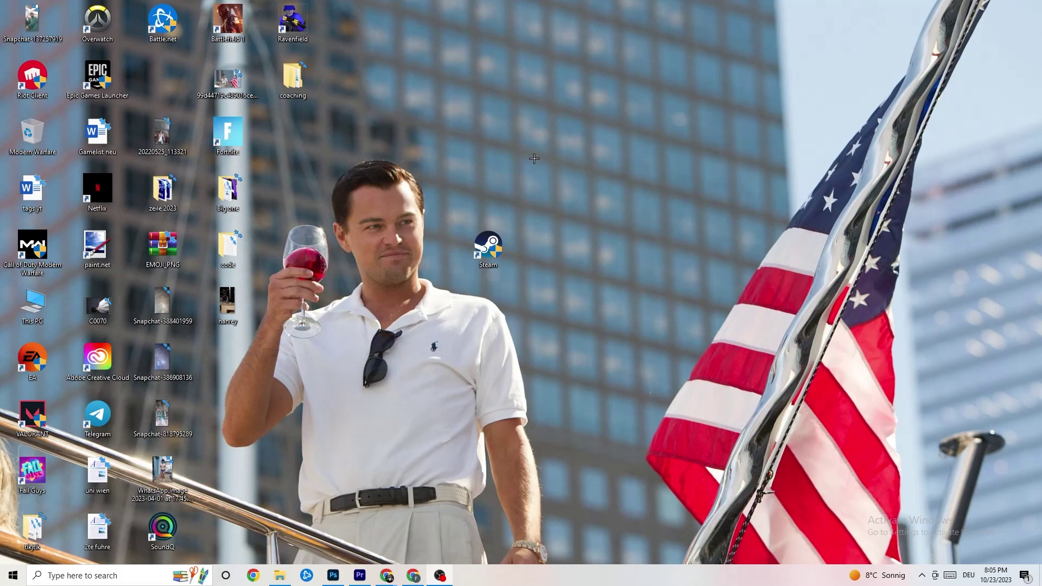
drag(502, 251, 478, 146)
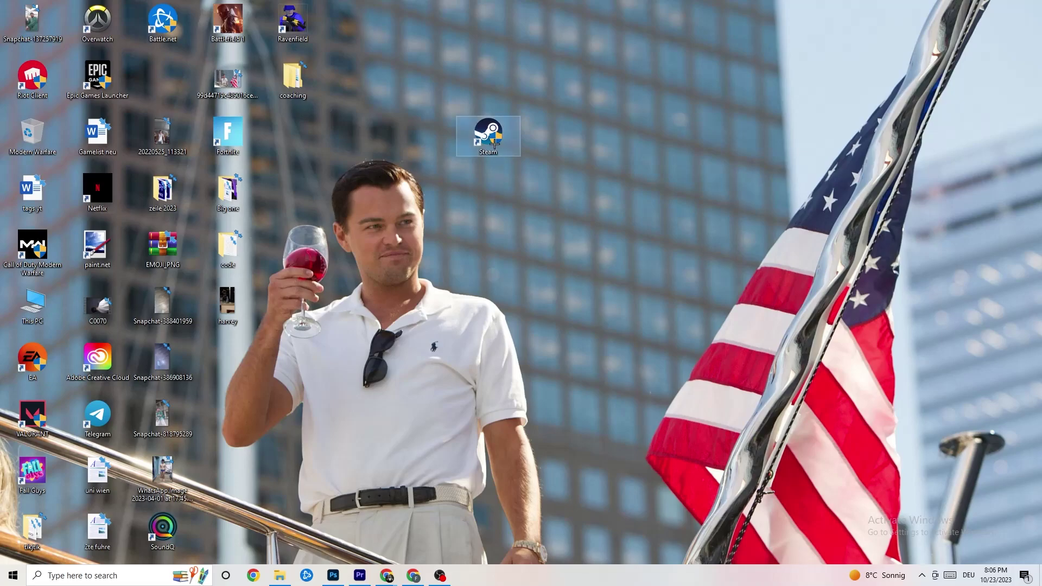
drag(490, 130, 425, 169)
click(451, 149)
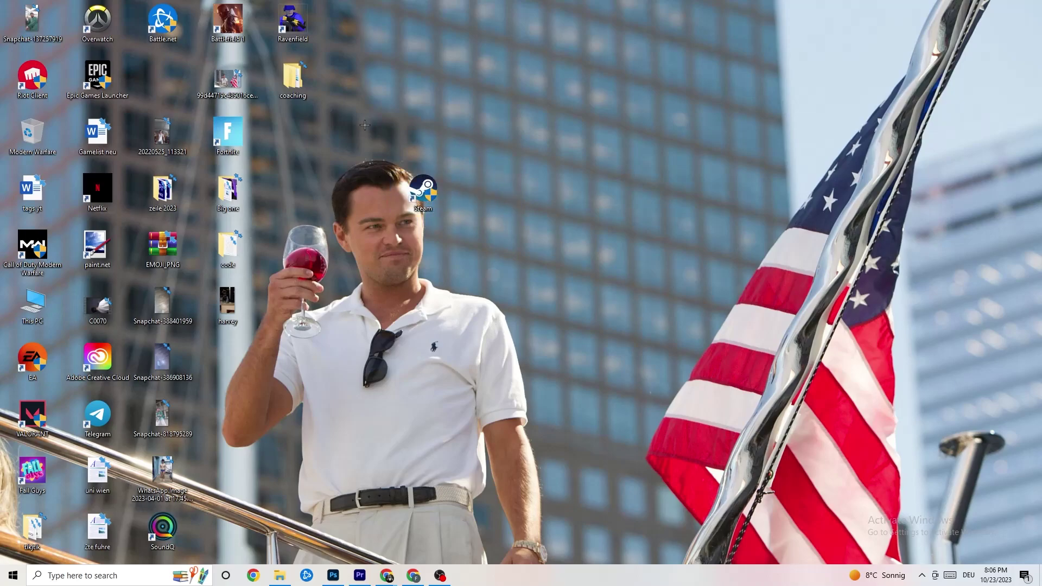
drag(422, 187, 473, 183)
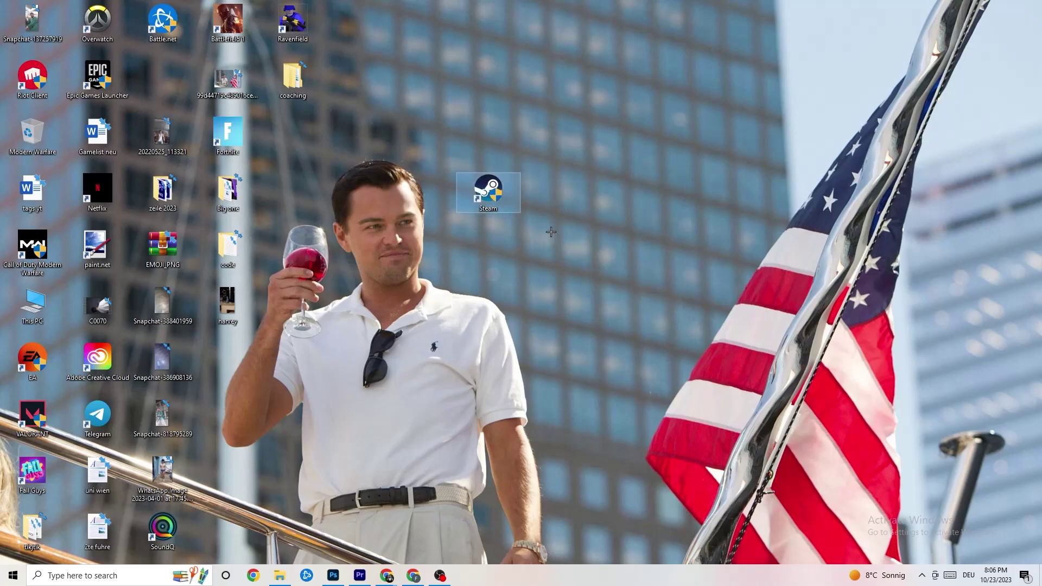
- Reopen the Steam shortcut's properties, view its compatibility settings and close them
right_click(484, 205)
click(544, 487)
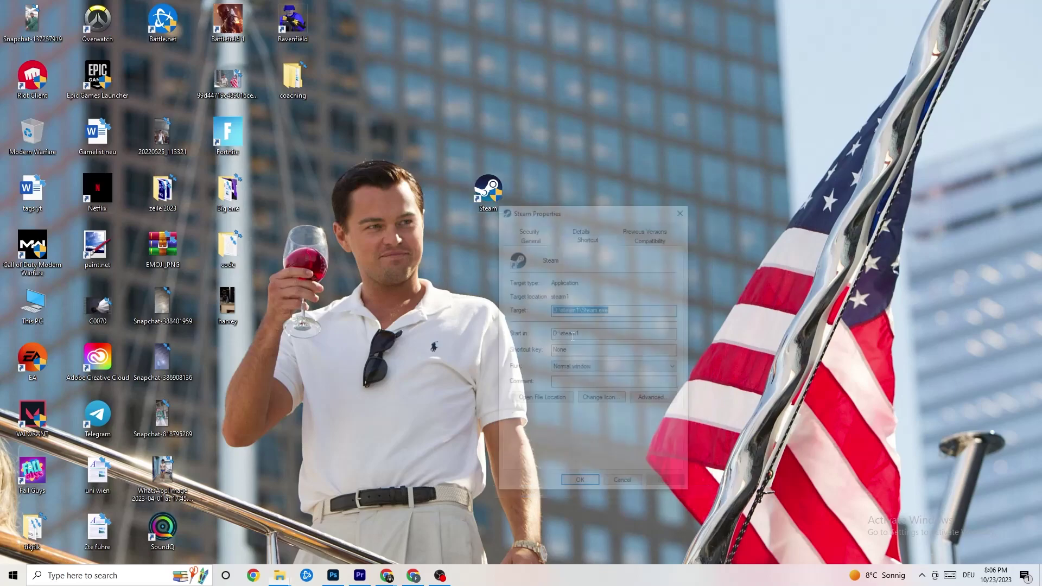
click(652, 237)
click(683, 209)
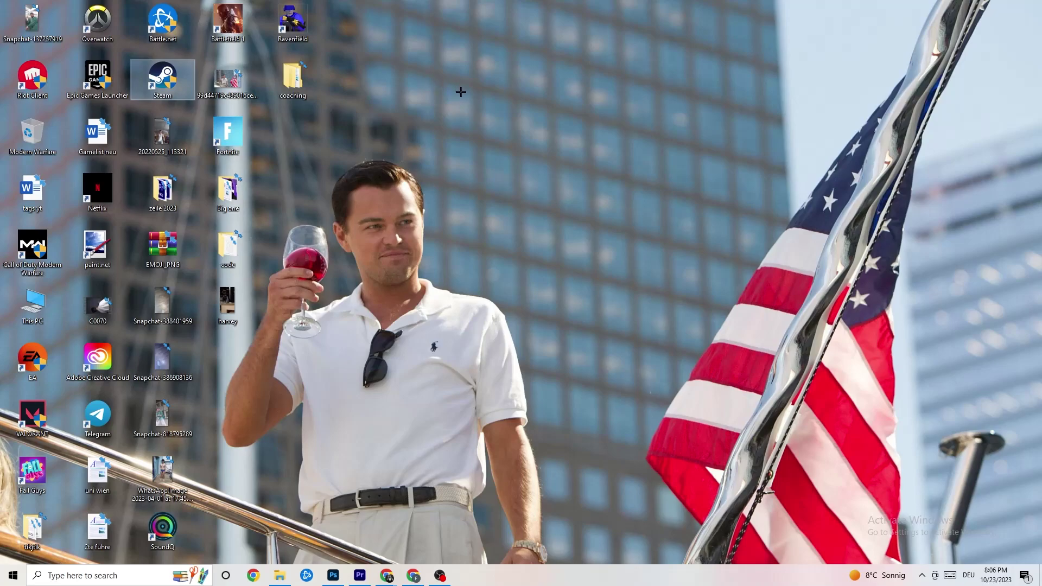
click(506, 106)
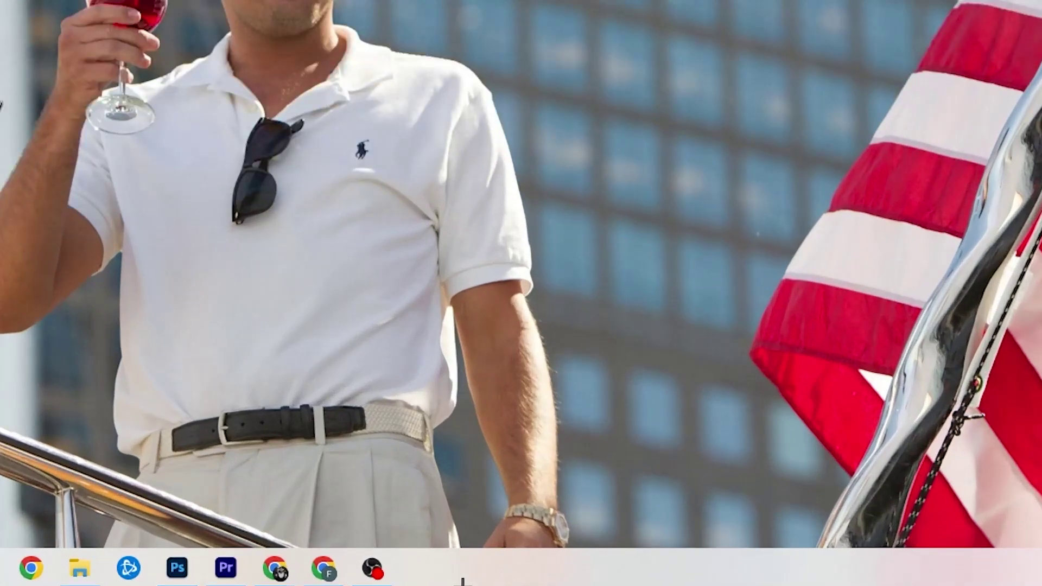
- Open Task Manager and maximize its window
right_click(445, 577)
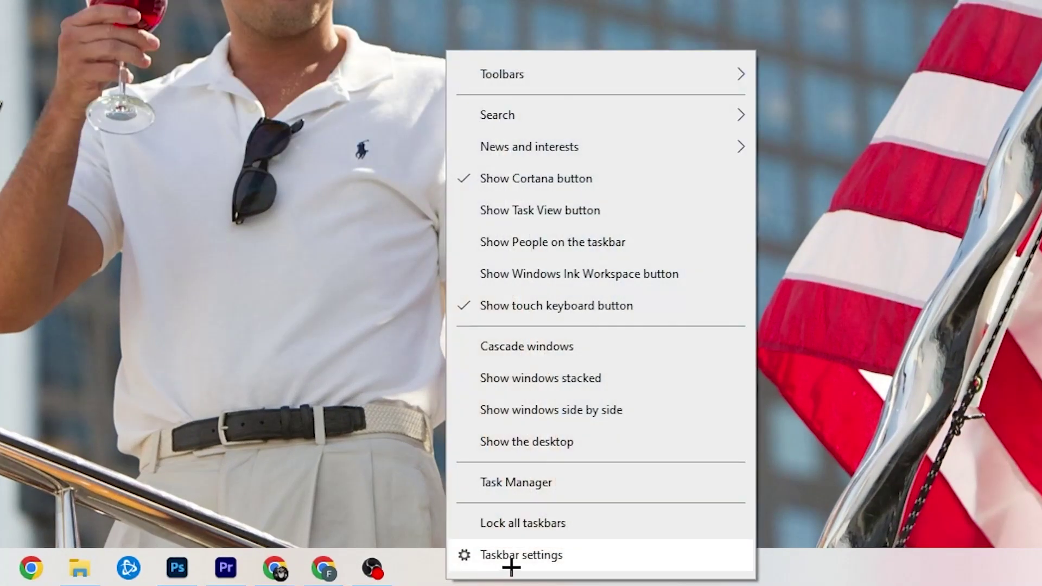
click(541, 489)
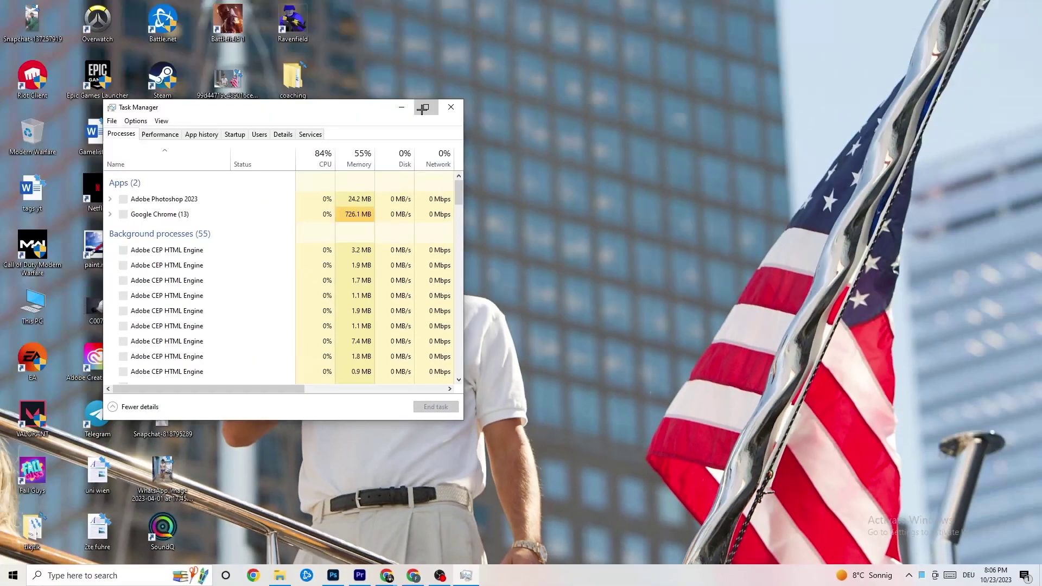
click(424, 105)
drag(434, 7, 450, 48)
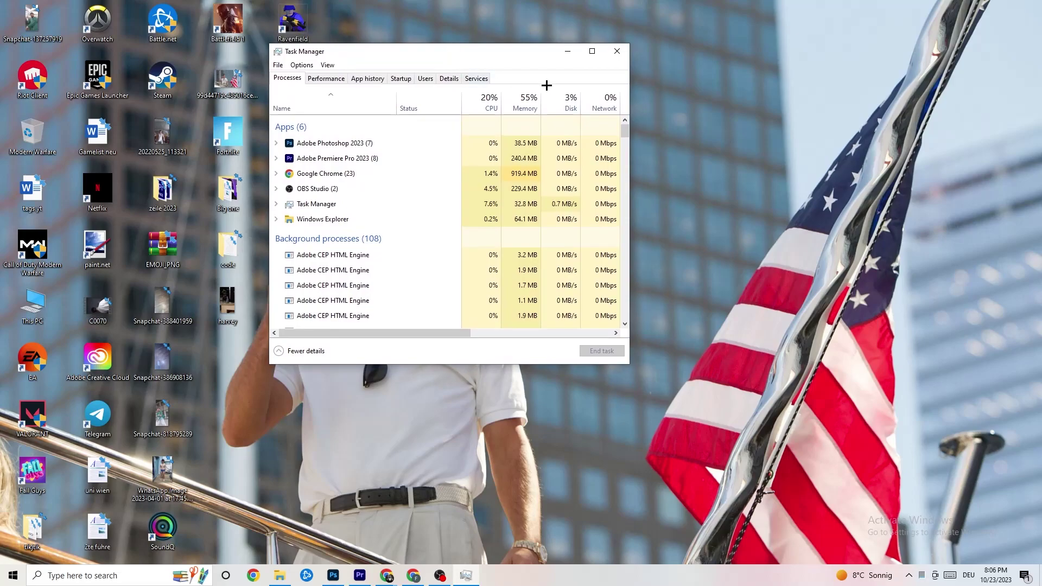
click(592, 51)
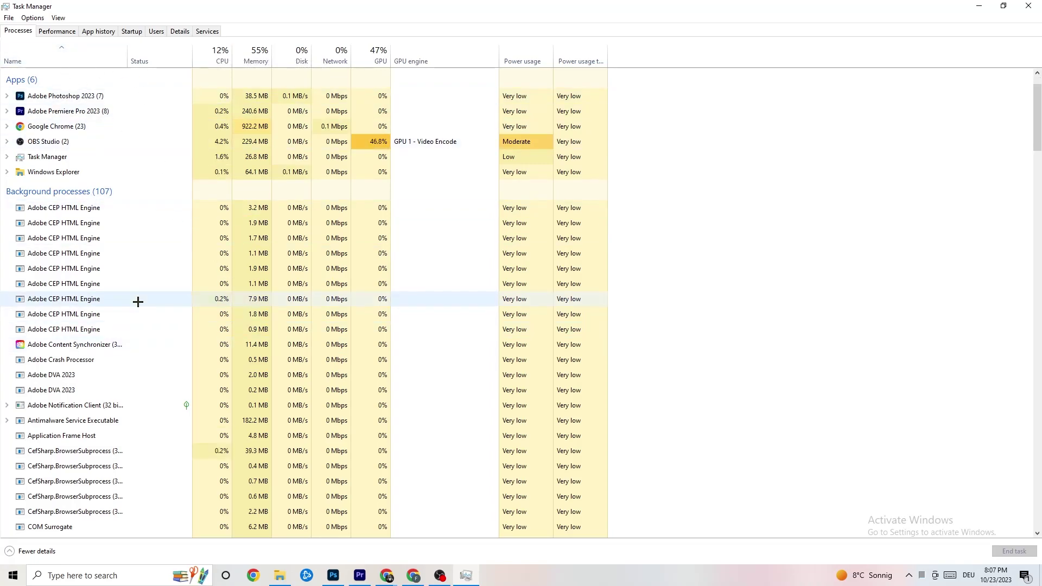
- Look through the running processes and end the Adobe Photoshop 2023 task
scroll(138, 300, down, 12)
scroll(276, 268, down, 4)
scroll(283, 266, up, 15)
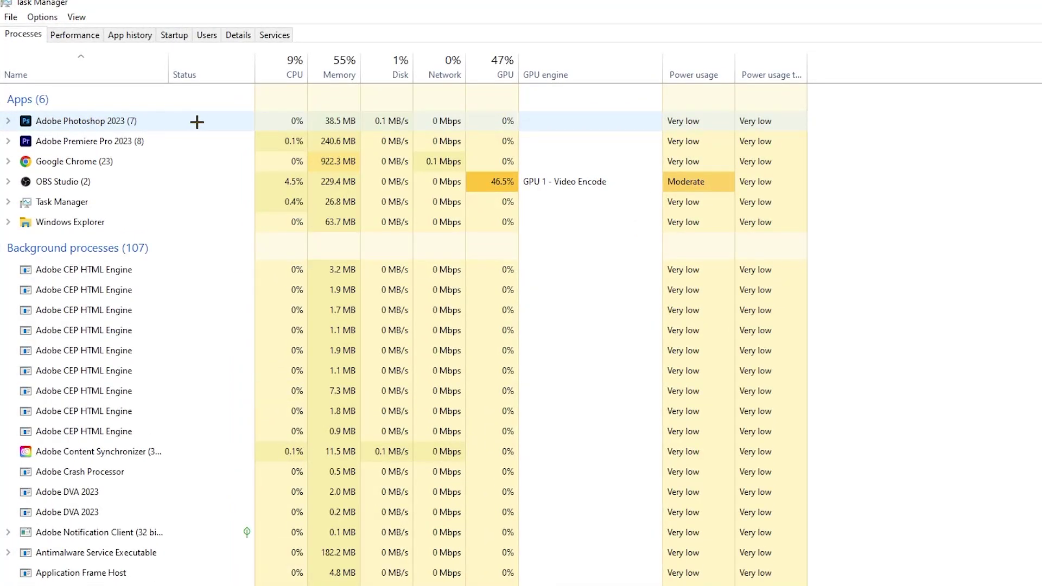
right_click(352, 121)
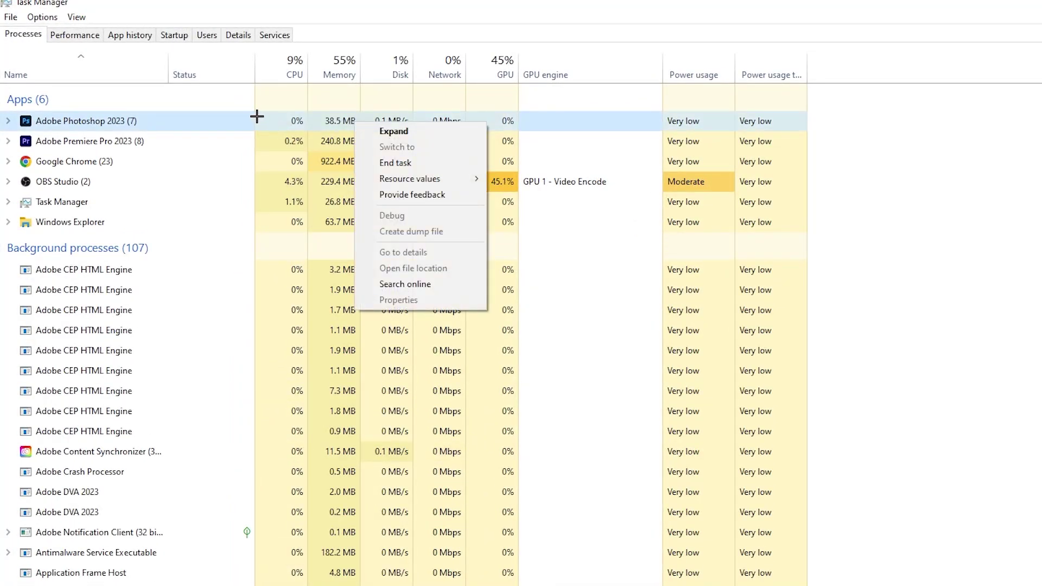
right_click(190, 127)
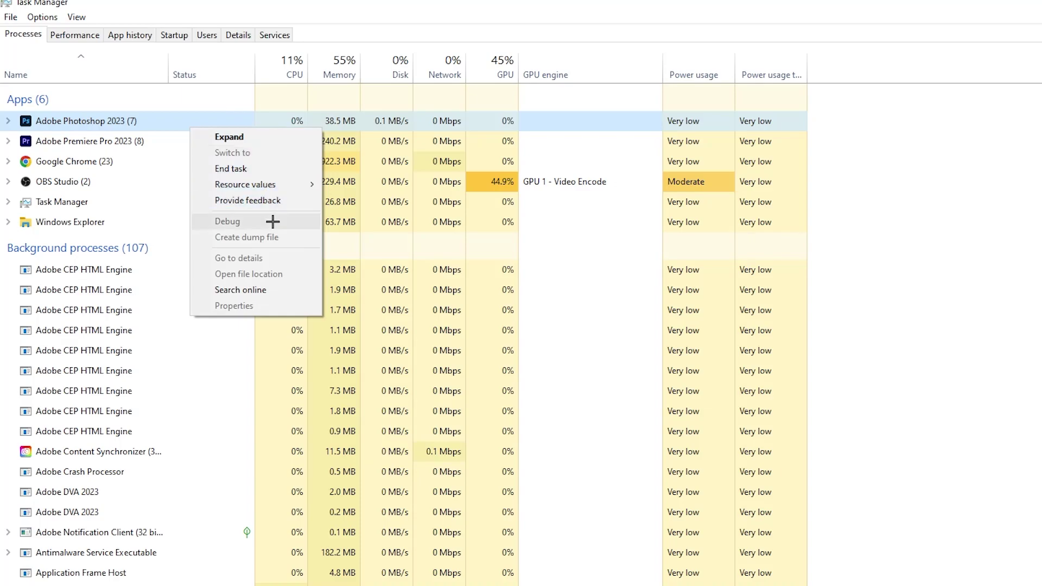
click(273, 168)
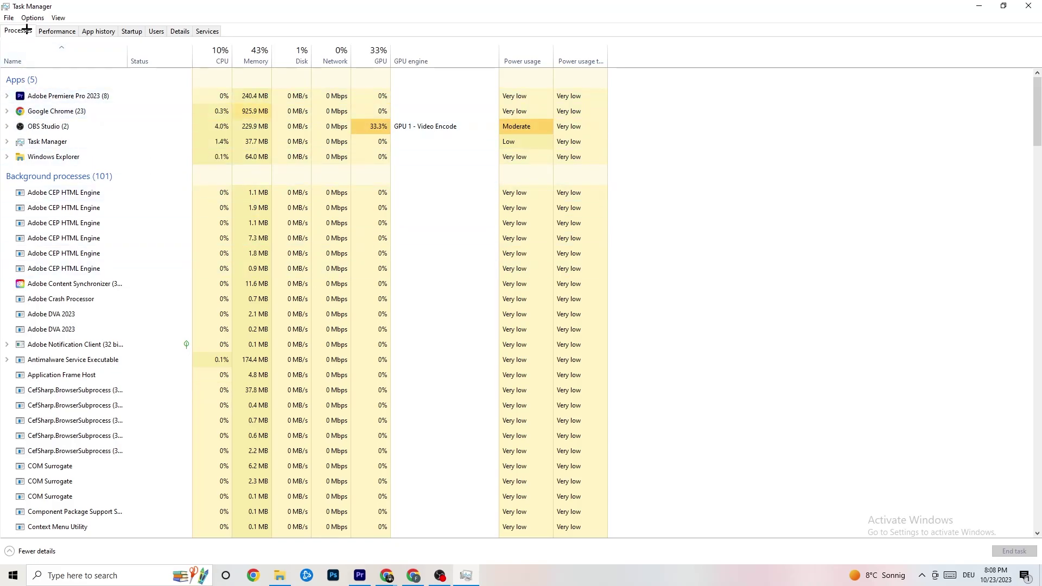
- View the priority options for the Adobe Premiere Pro process in the detailed process list without changing them
click(182, 30)
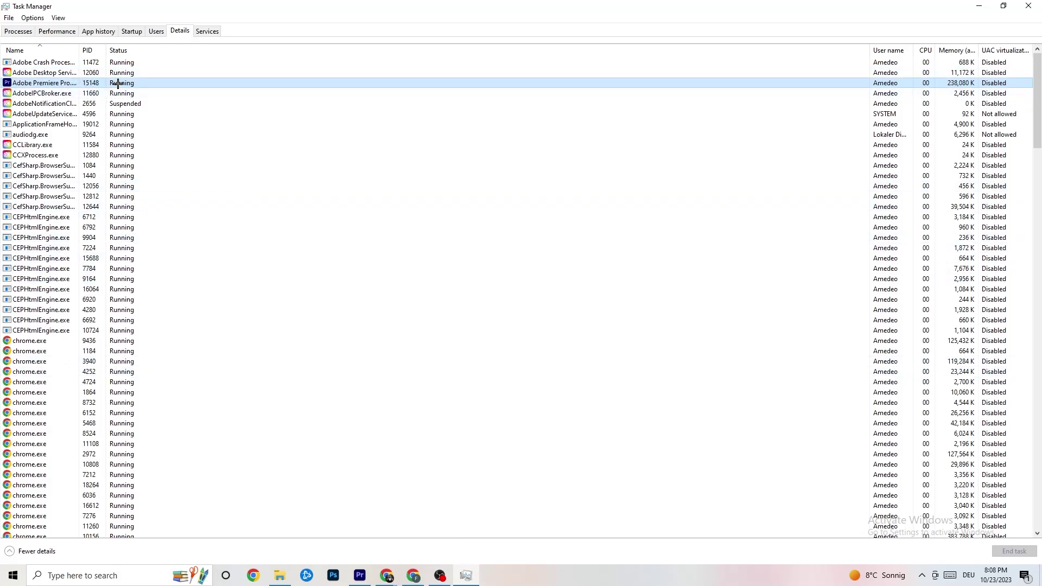
right_click(118, 83)
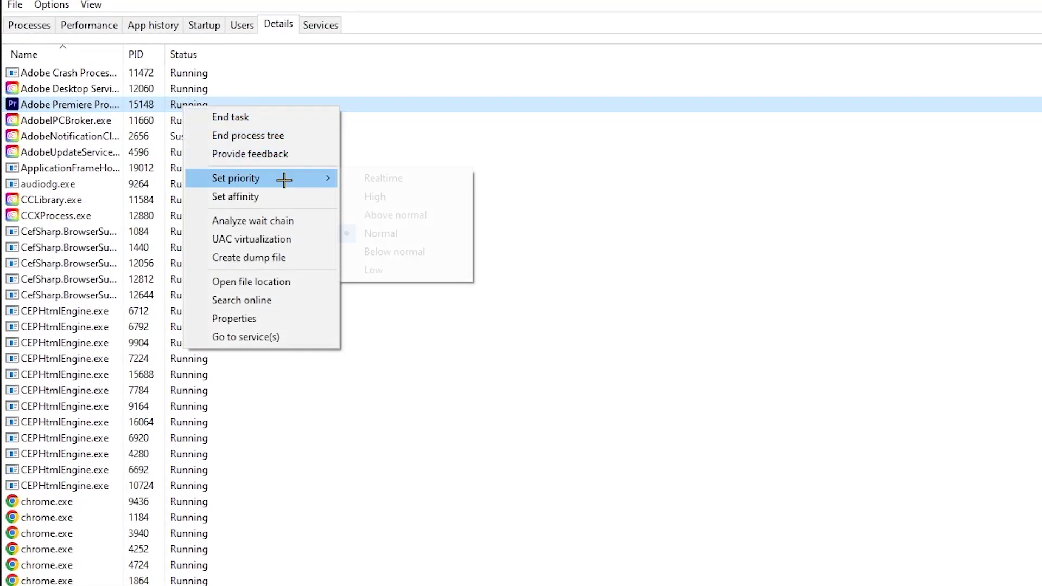
mouse_move(283, 179)
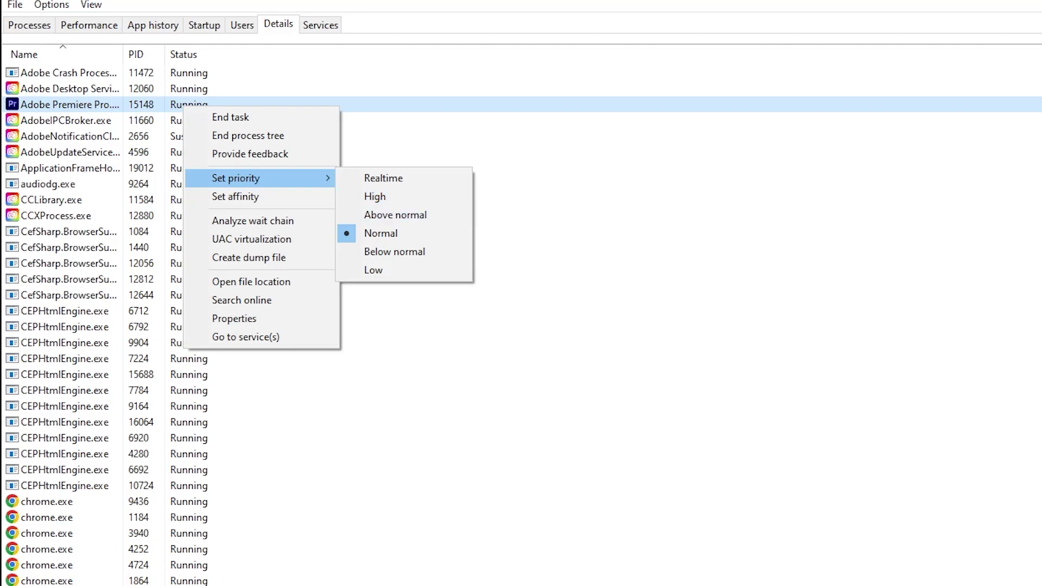
click(380, 74)
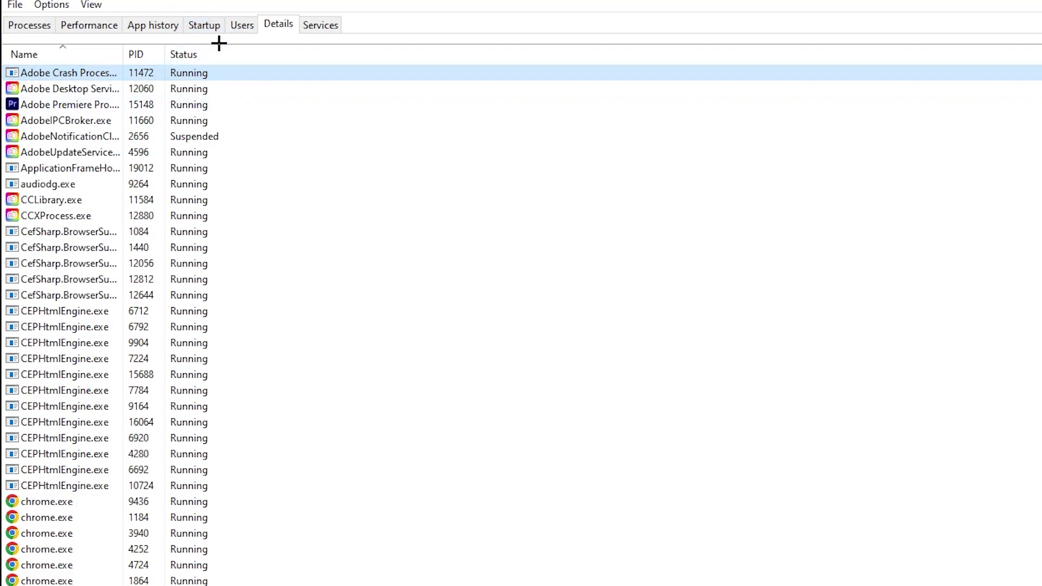
- Examine the startup programs and the available actions for Adobe Updater Startup Utility, then close Task Manager
click(206, 24)
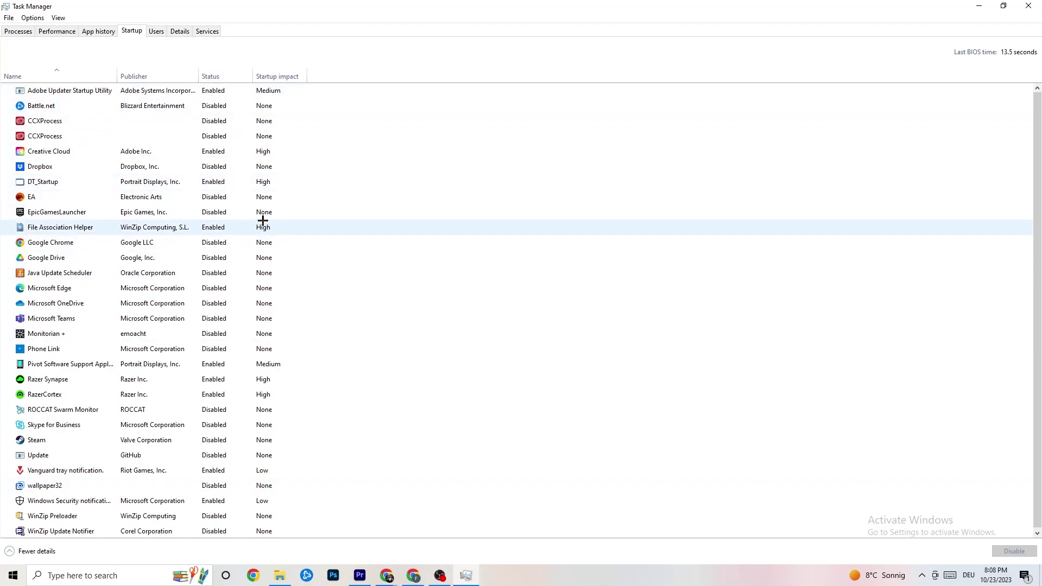
click(222, 95)
right_click(225, 95)
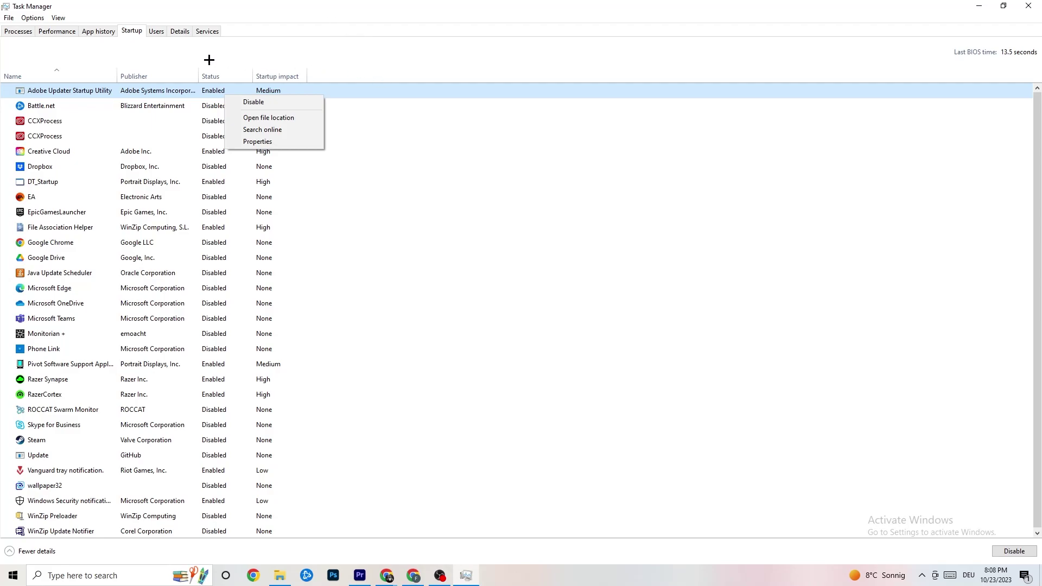
click(372, 2)
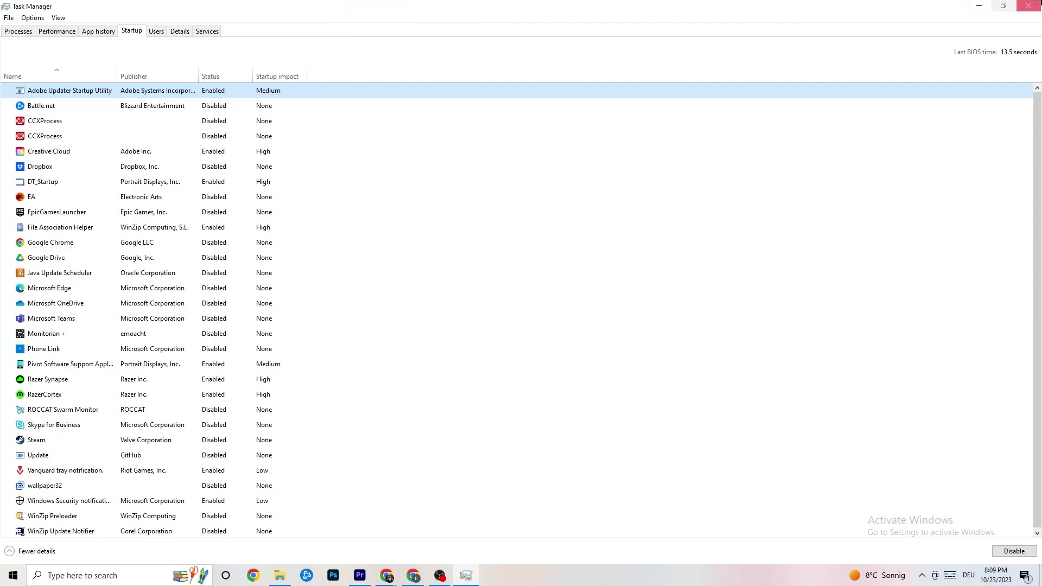
click(1027, 6)
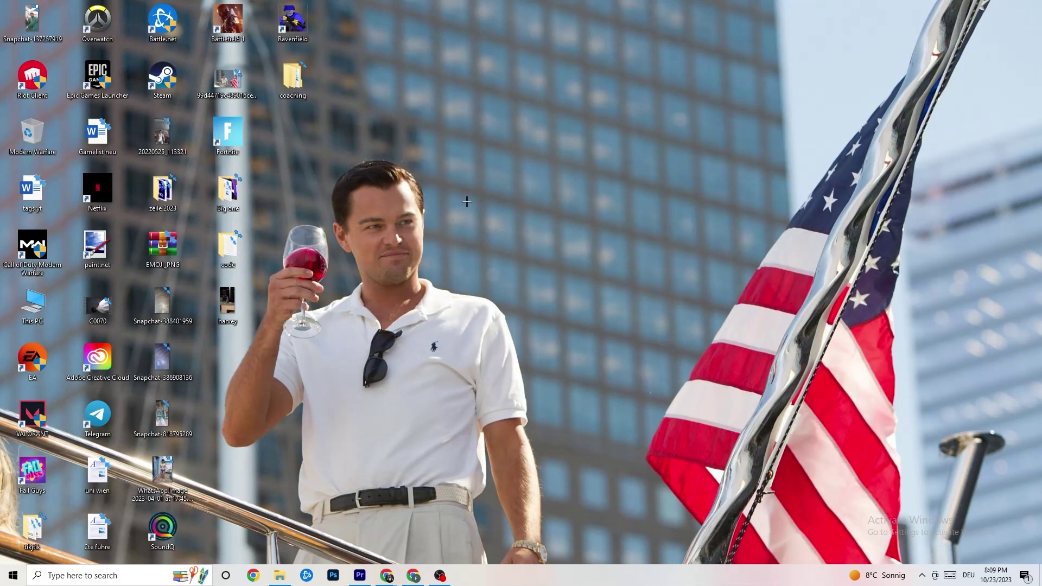
- Open the display page of the Windows system settings and look through its options
click(6, 578)
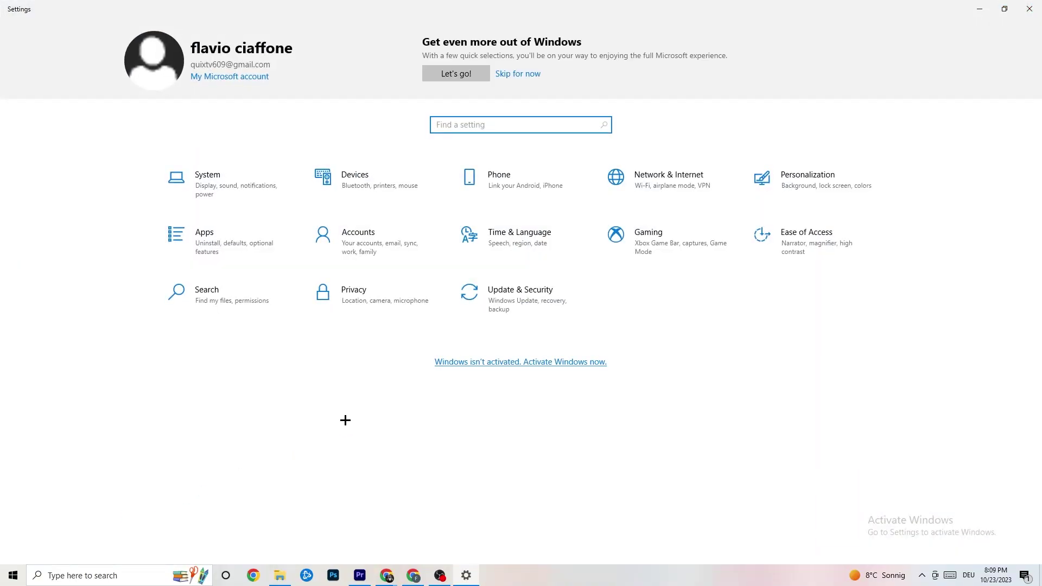
click(248, 192)
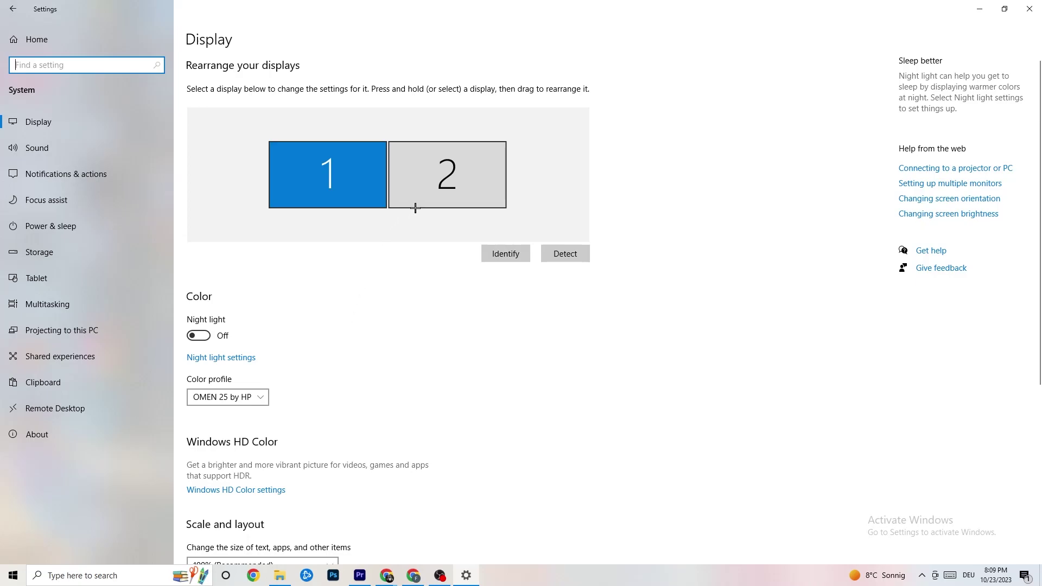
scroll(586, 211, down, 3)
scroll(586, 212, up, 3)
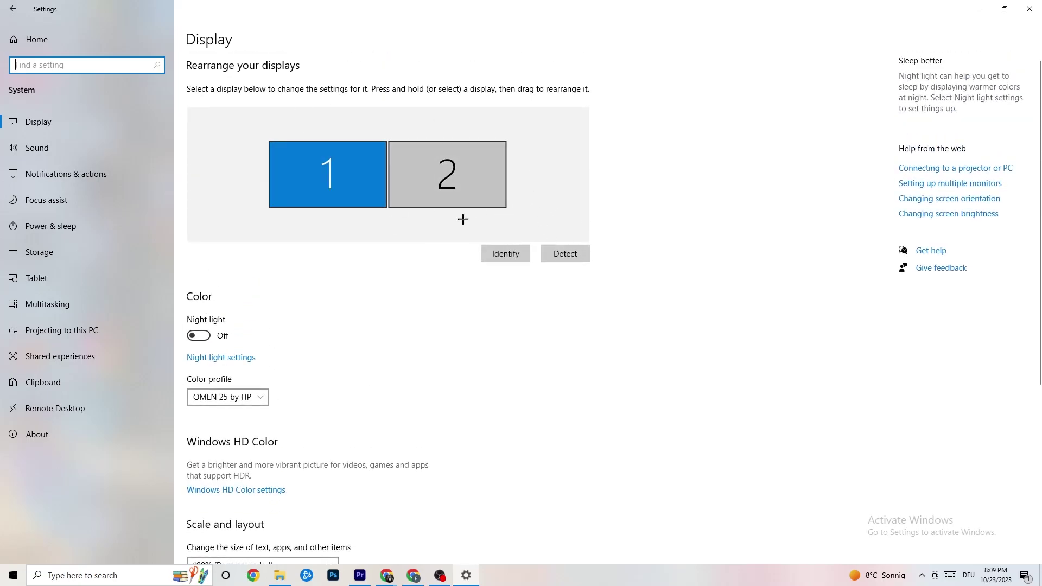
scroll(479, 212, down, 3)
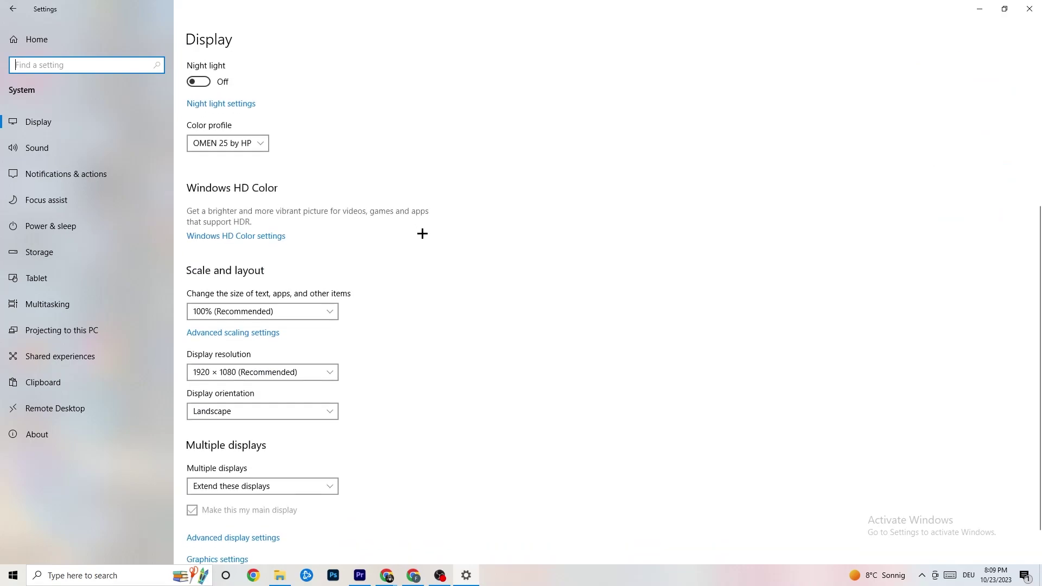
- Check the scaling and display resolution choices, keeping 100% and 1920 × 1080
click(328, 311)
click(267, 319)
click(267, 319)
click(510, 270)
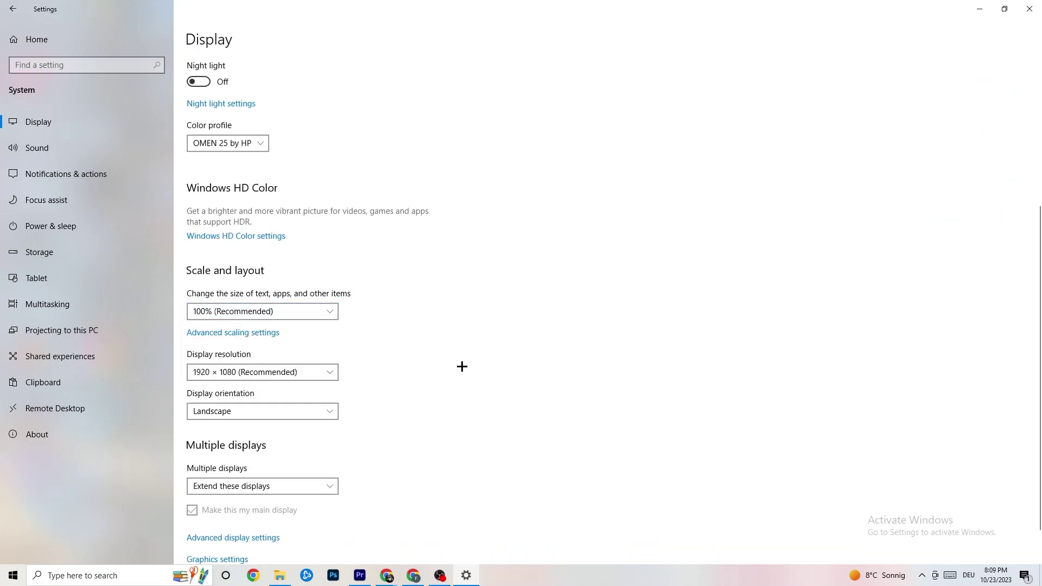
click(312, 378)
click(458, 324)
scroll(429, 315, down, 2)
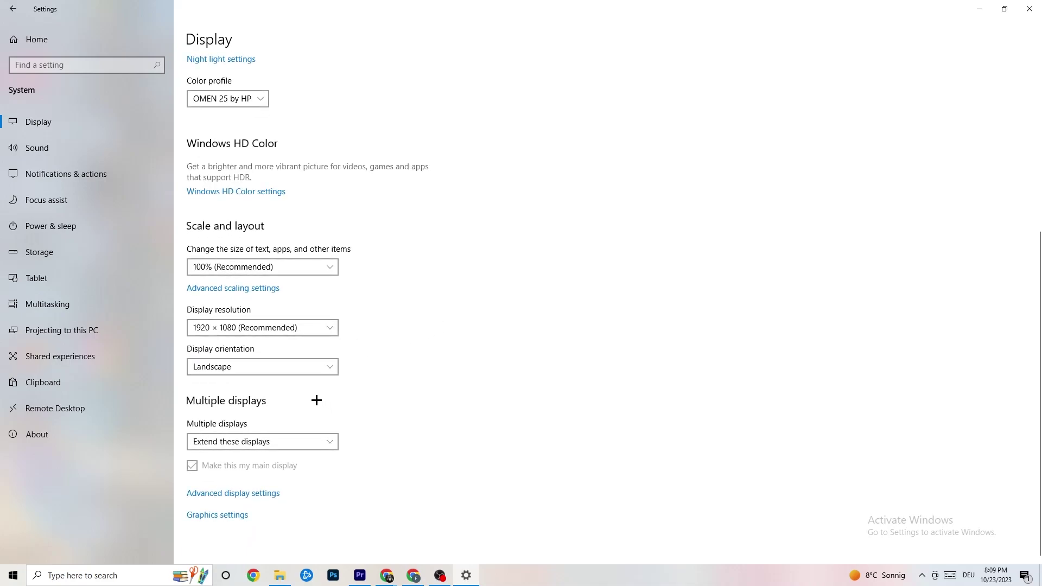
- View the available power plans through the additional power settings and close the Power Options window
click(111, 215)
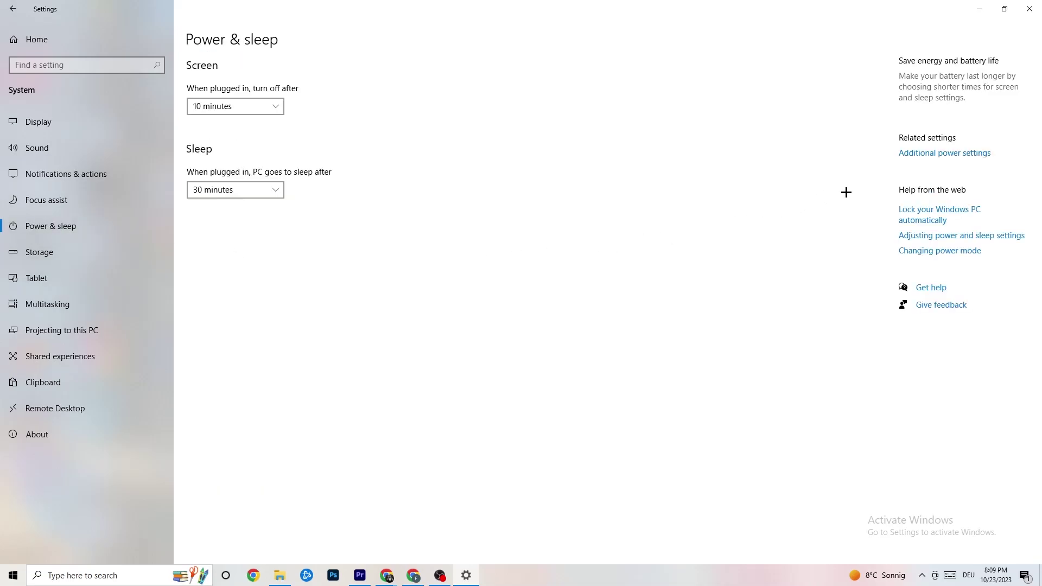
click(938, 154)
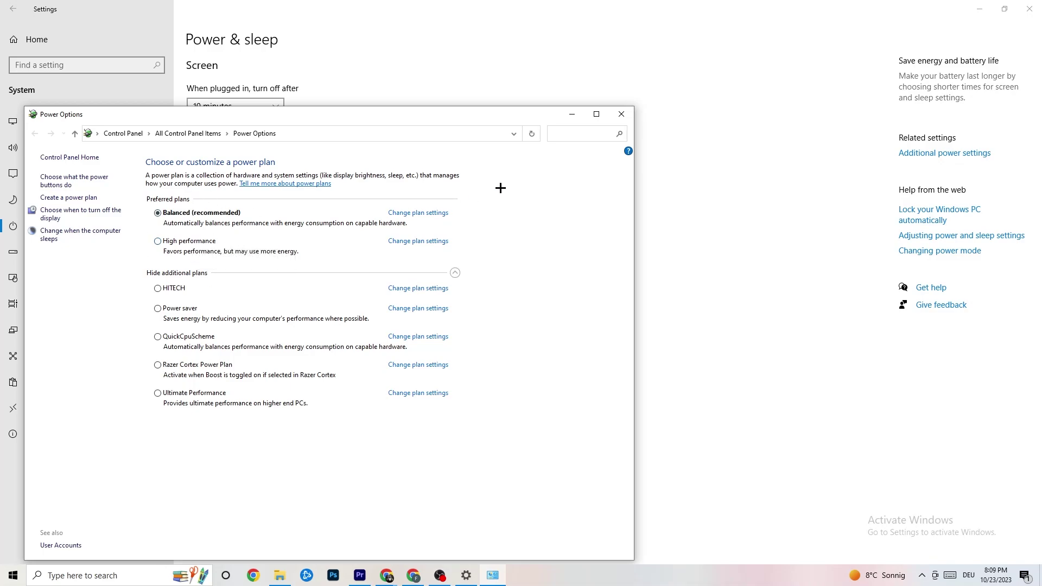
click(622, 116)
- Open the storage settings and check the Storage Sense configuration, including the available run frequencies, keeping Every week
click(67, 260)
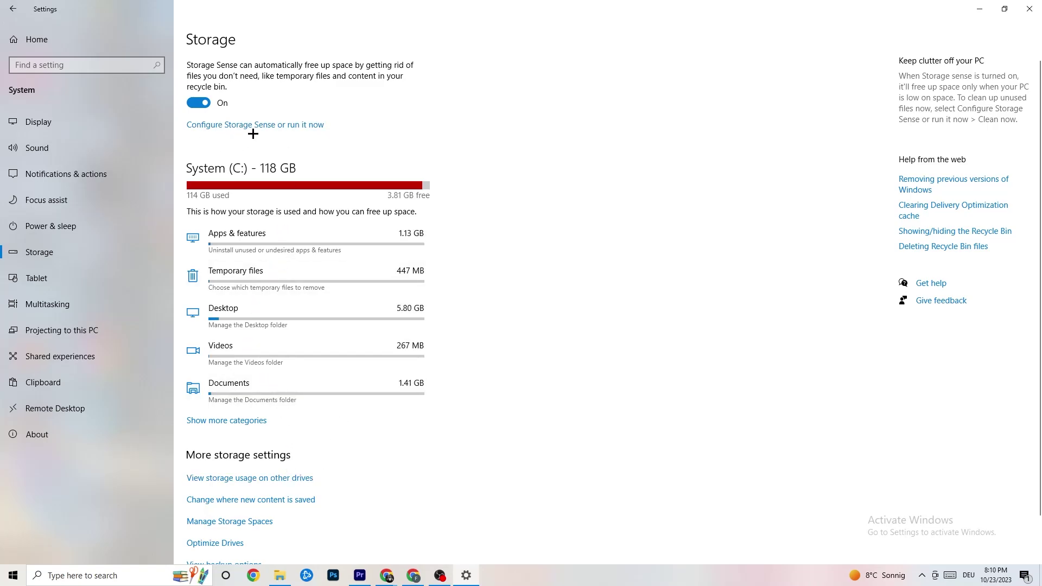
click(293, 124)
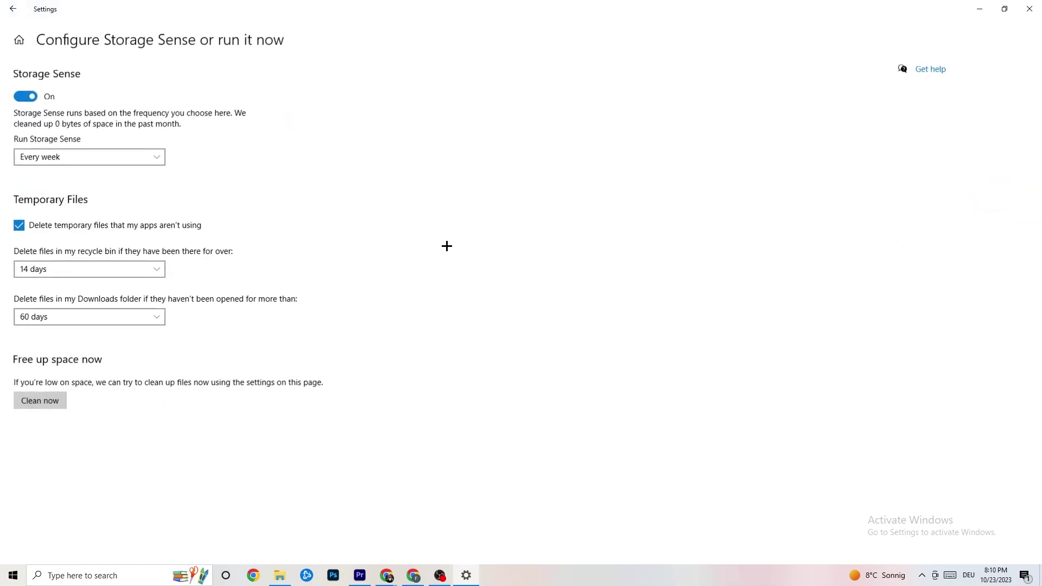
click(96, 157)
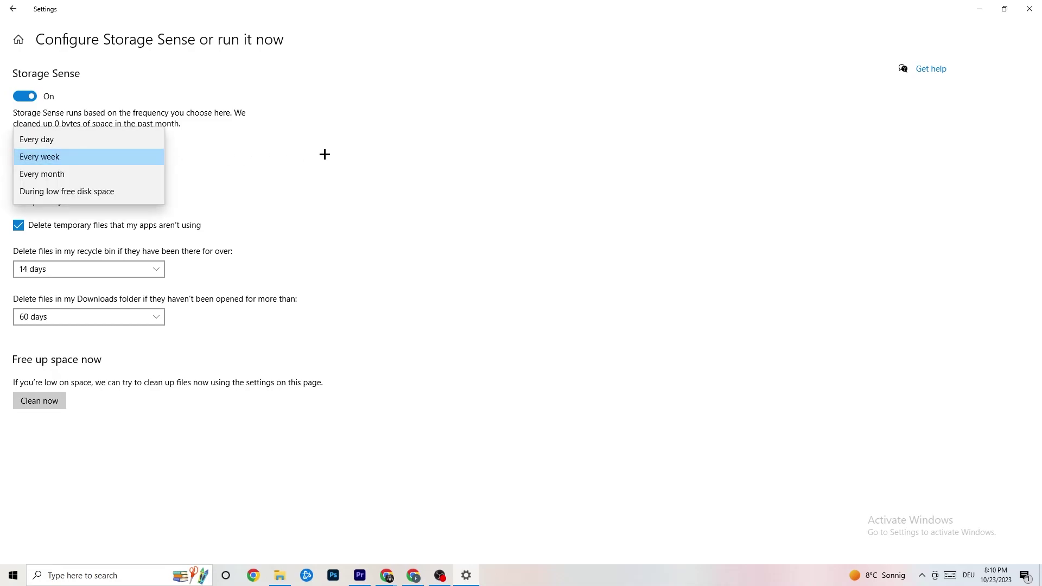
click(320, 155)
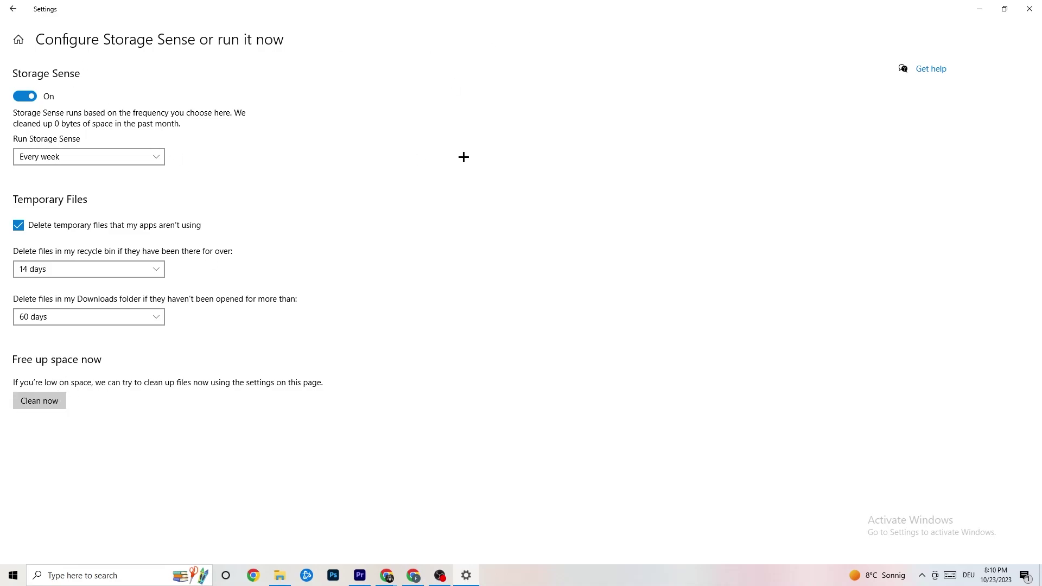
click(16, 11)
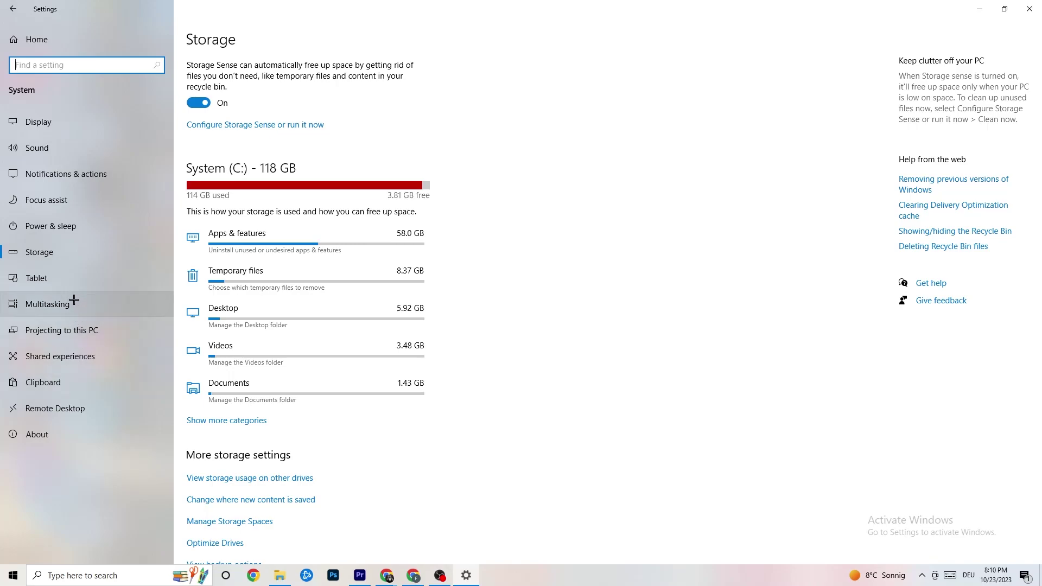
- Review the Xbox Game Bar, Captures and Game Mode pages of the Windows gaming settings
click(4, 6)
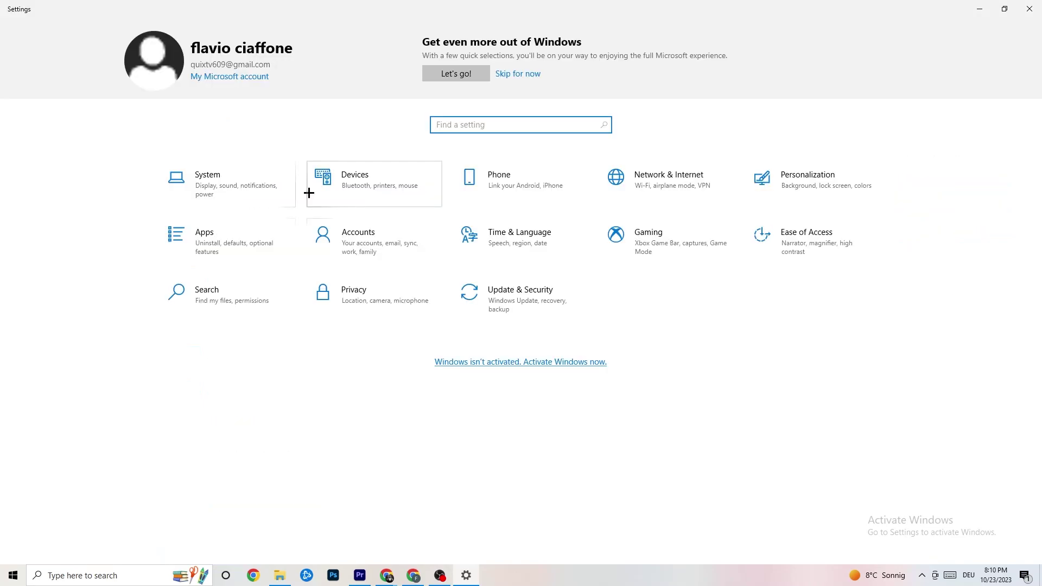
click(679, 255)
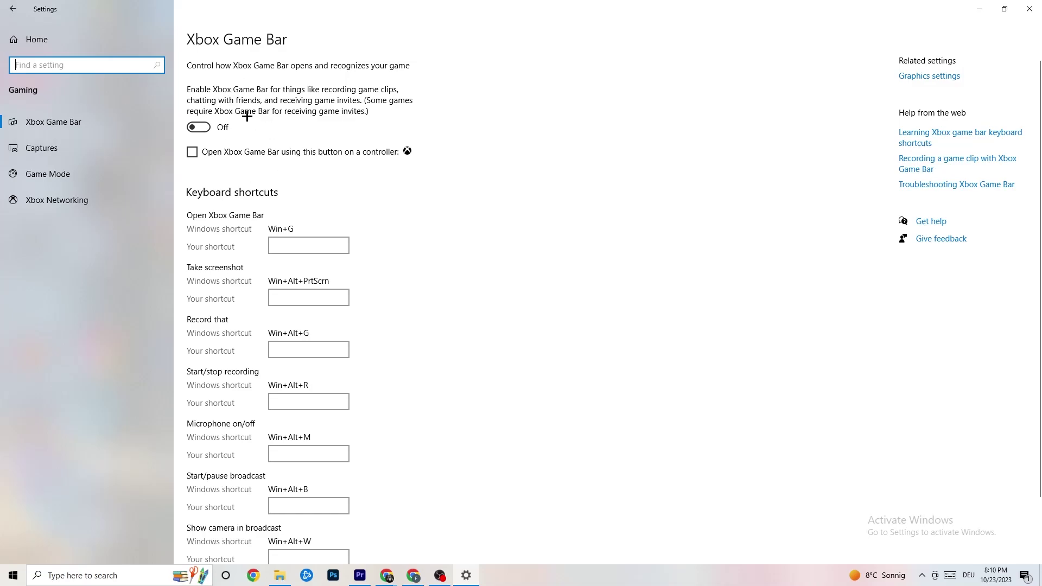
click(97, 147)
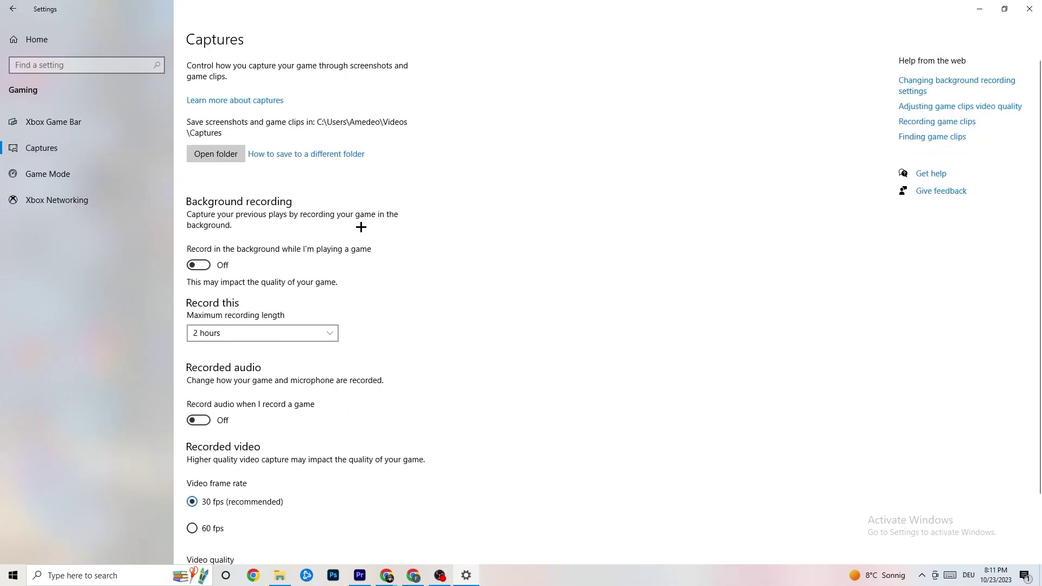
scroll(364, 228, down, 2)
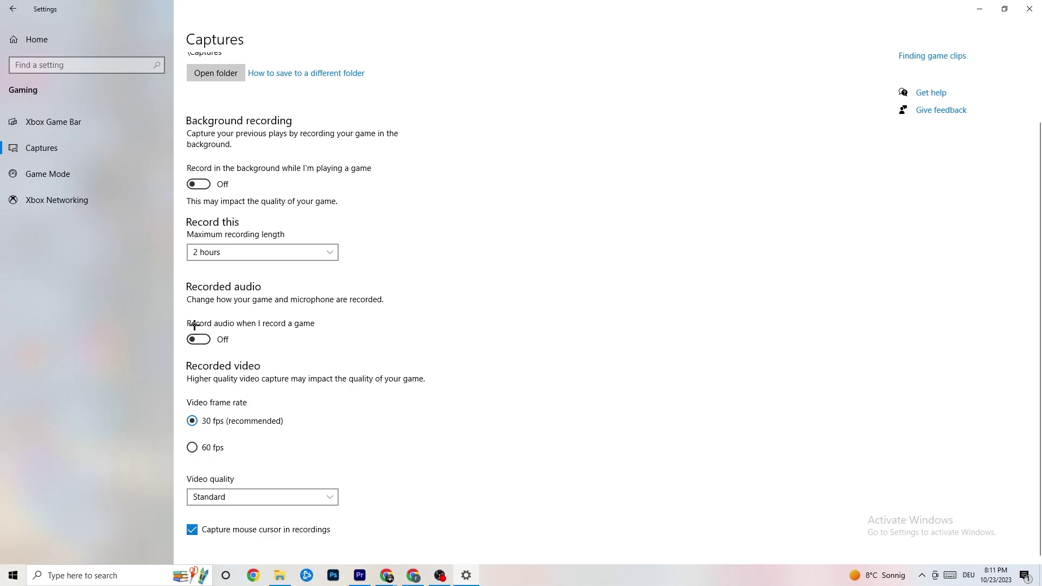
click(69, 172)
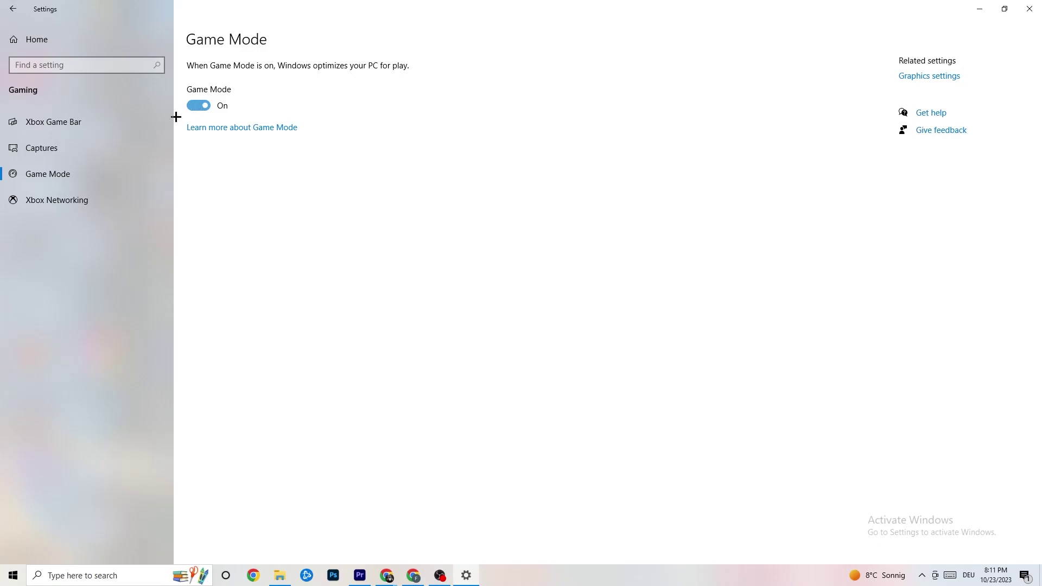
- Check the Windows Update and Troubleshoot pages under Update & Security and close the Windows settings
click(12, 8)
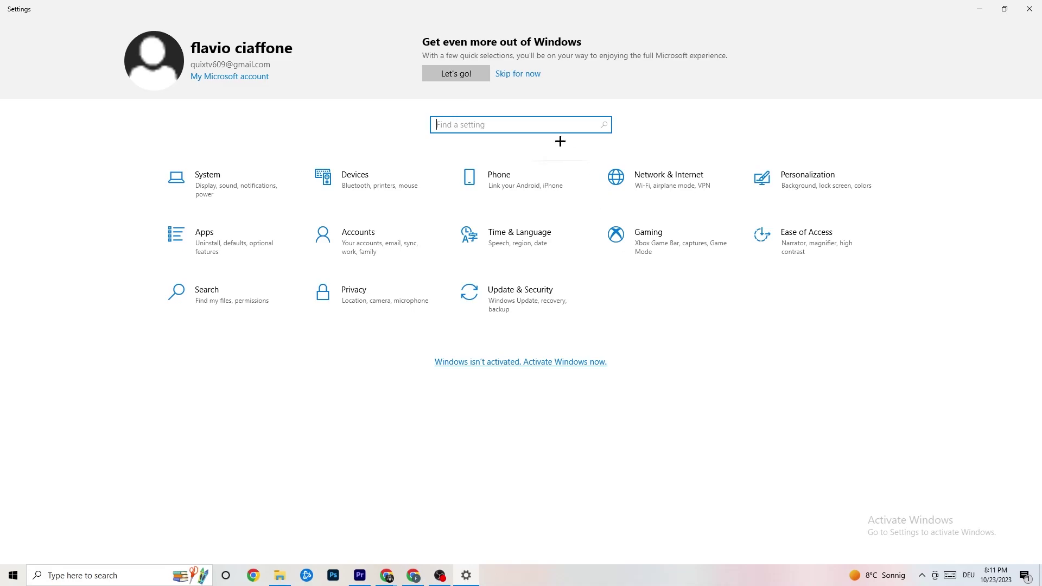
click(529, 294)
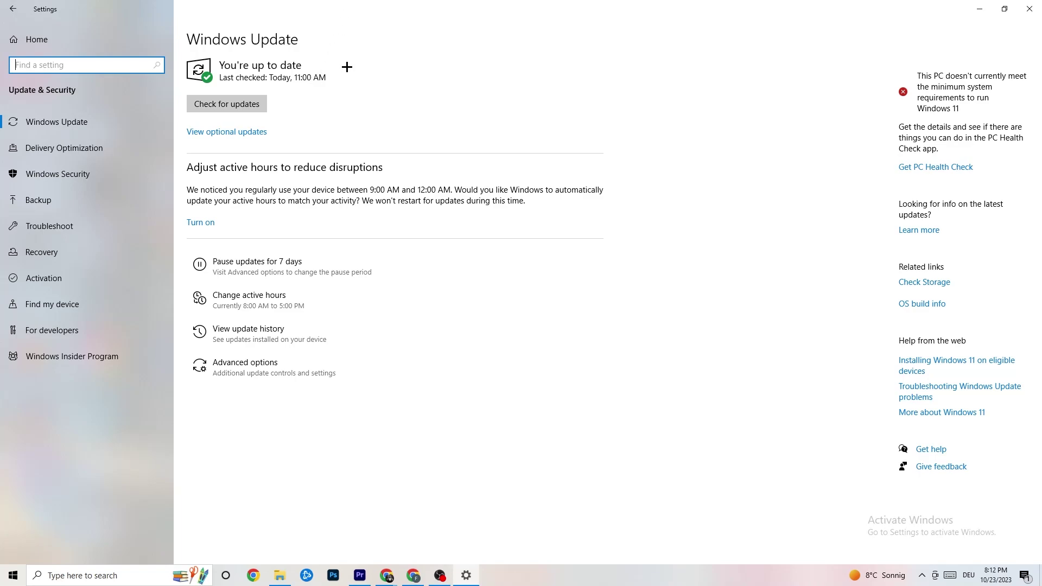
click(326, 87)
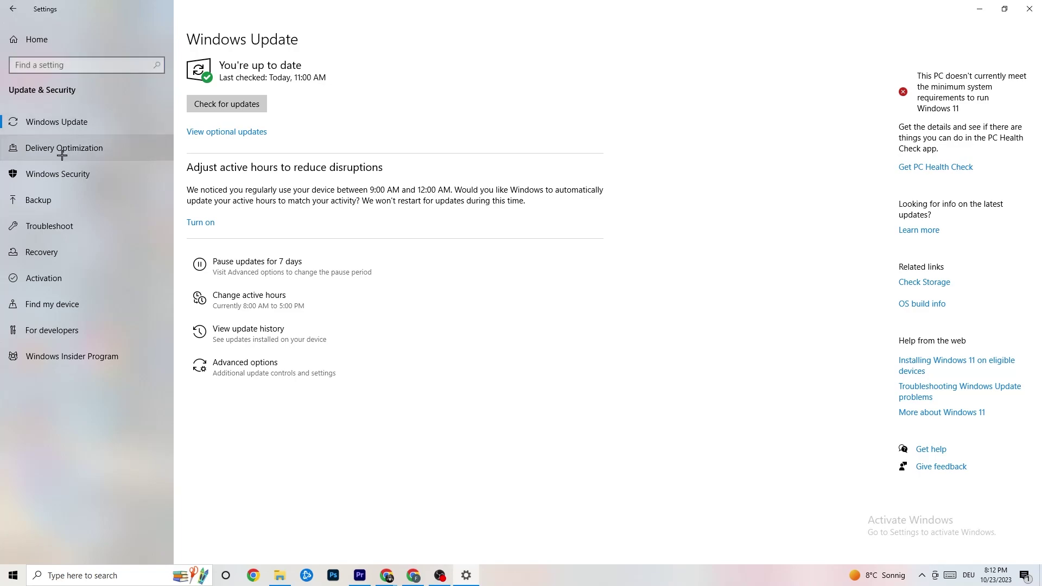
click(57, 217)
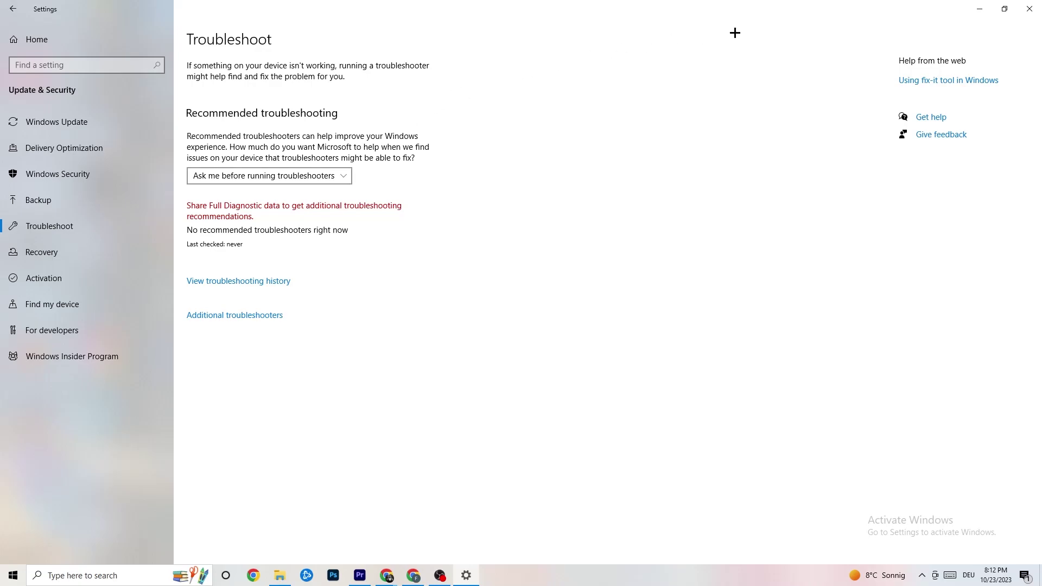
click(1031, 6)
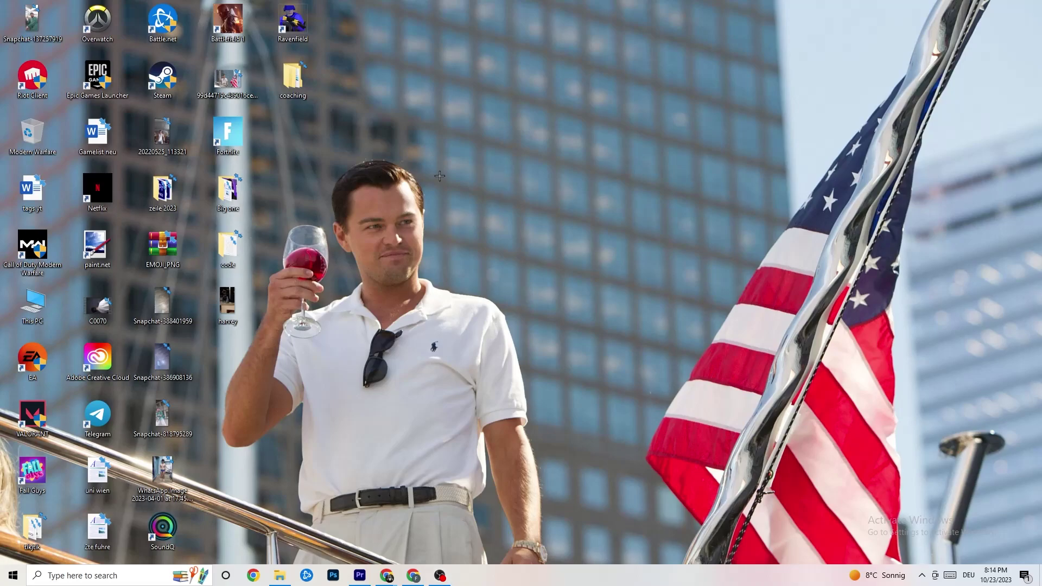
- Open NVIDIA Control Panel from the desktop, examine the resolution and refresh rate settings, and close it
right_click(466, 141)
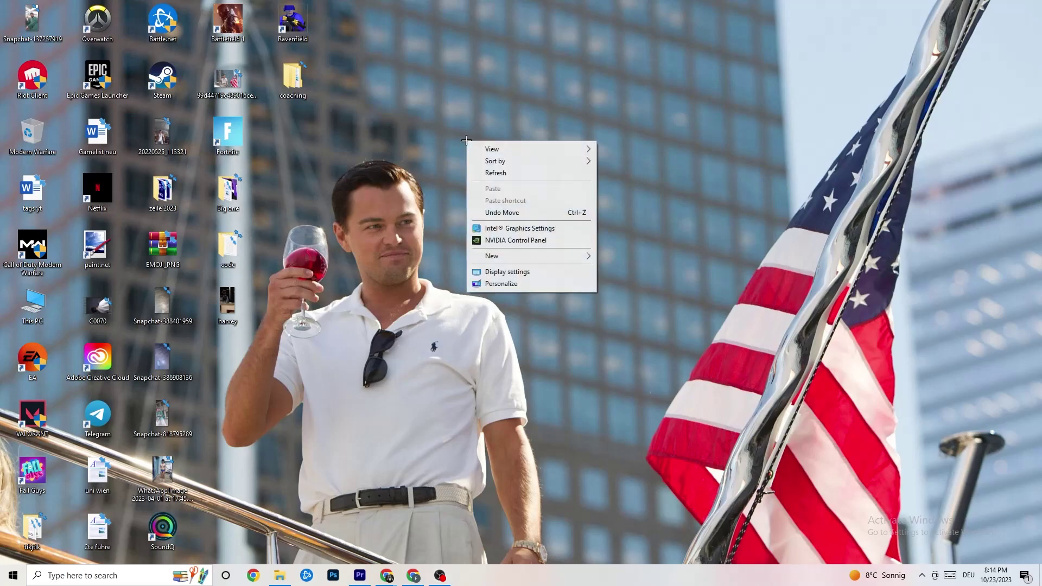
click(504, 241)
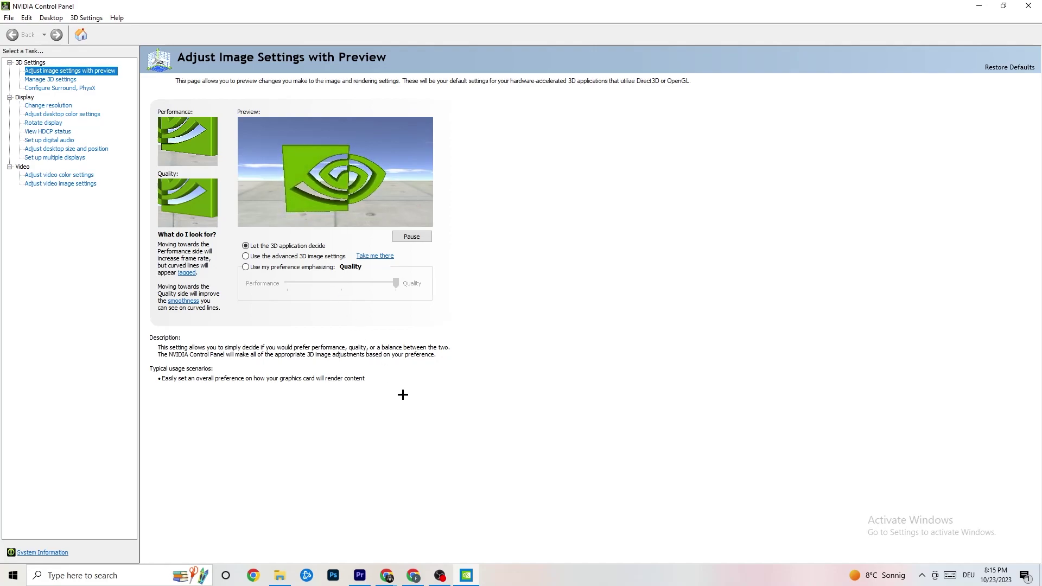
click(44, 107)
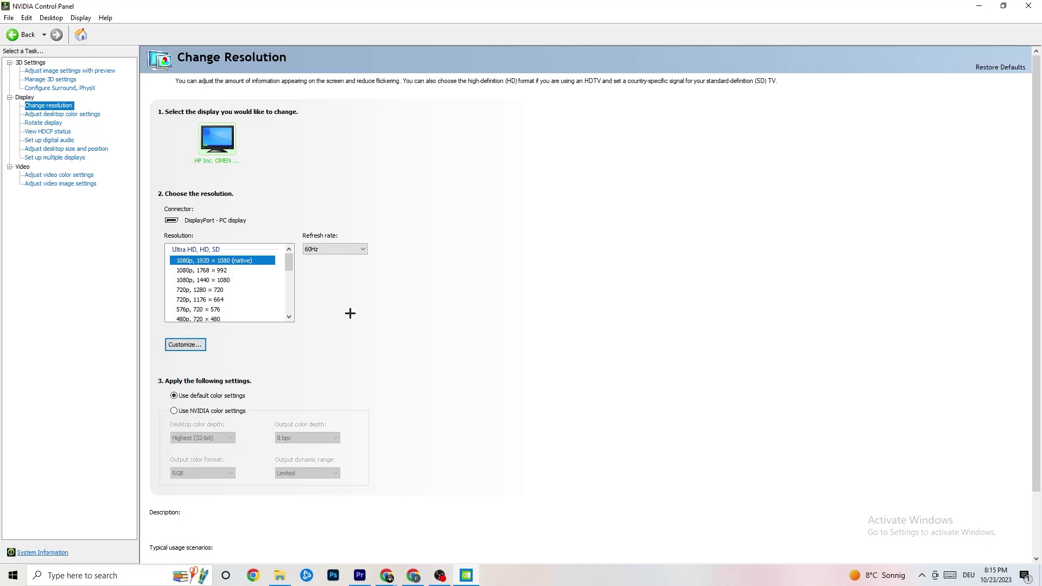
mouse_move(247, 263)
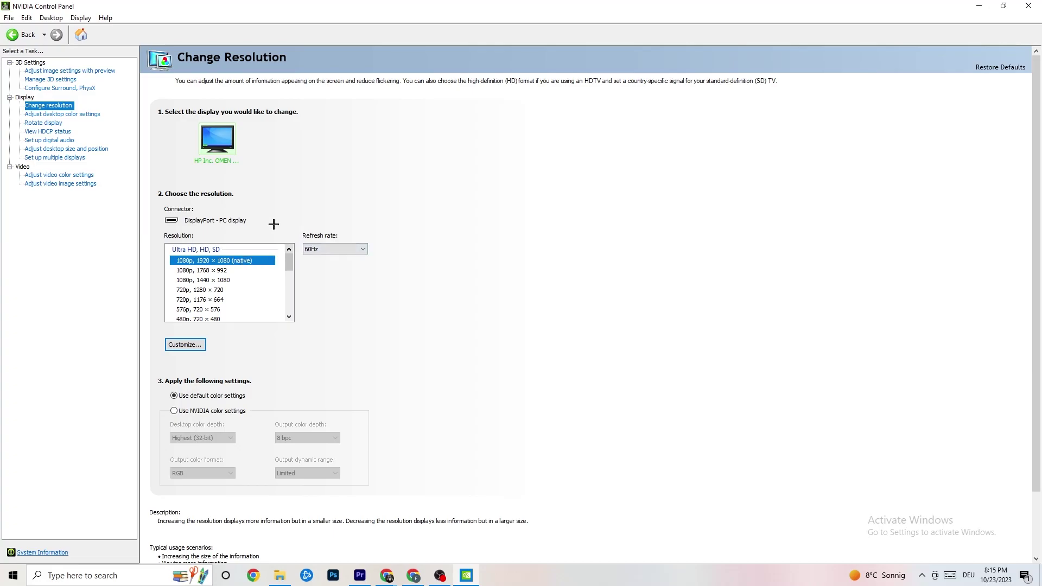
scroll(290, 274, down, 1)
scroll(291, 272, up, 1)
key(alt+F4)
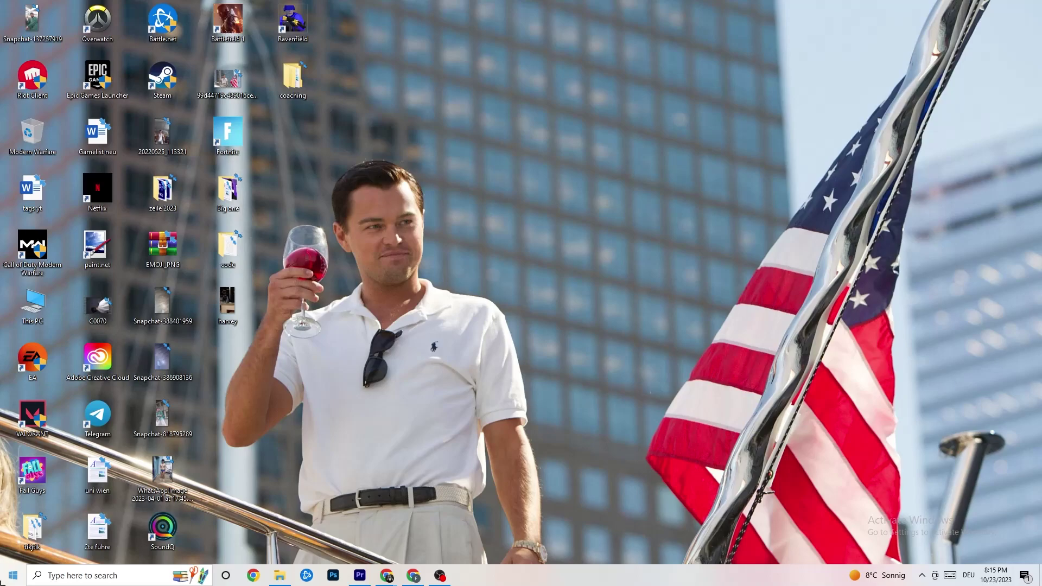
- View the Windows power choices, including Restart, and return to the desktop without choosing one
click(13, 575)
mouse_move(17, 550)
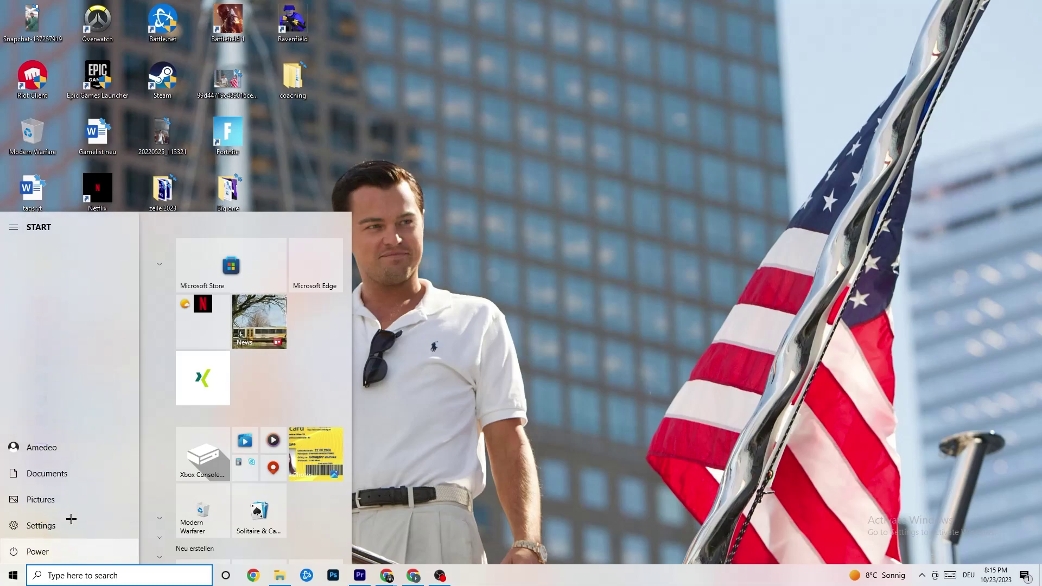
click(75, 549)
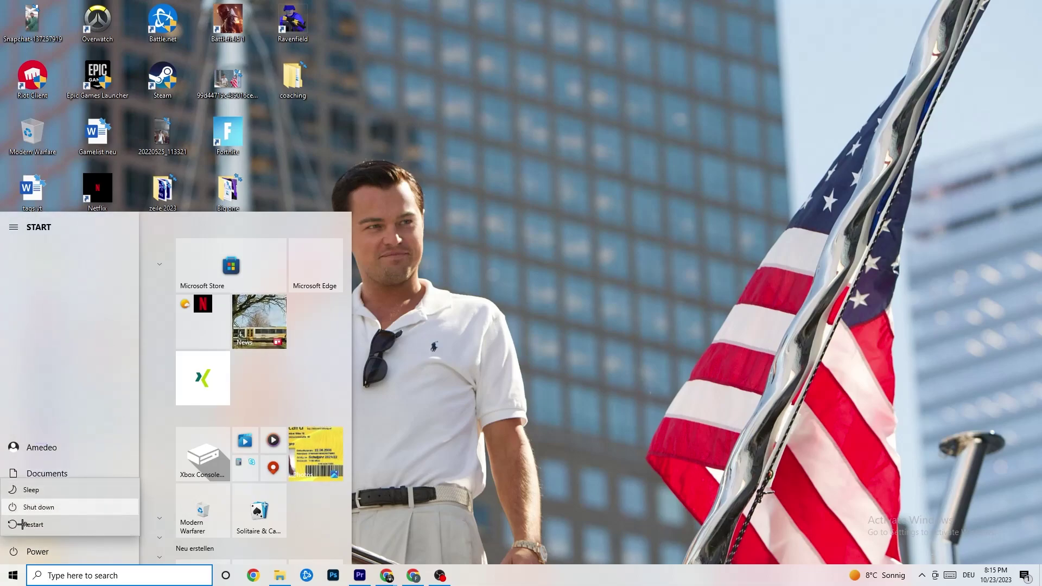
click(585, 347)
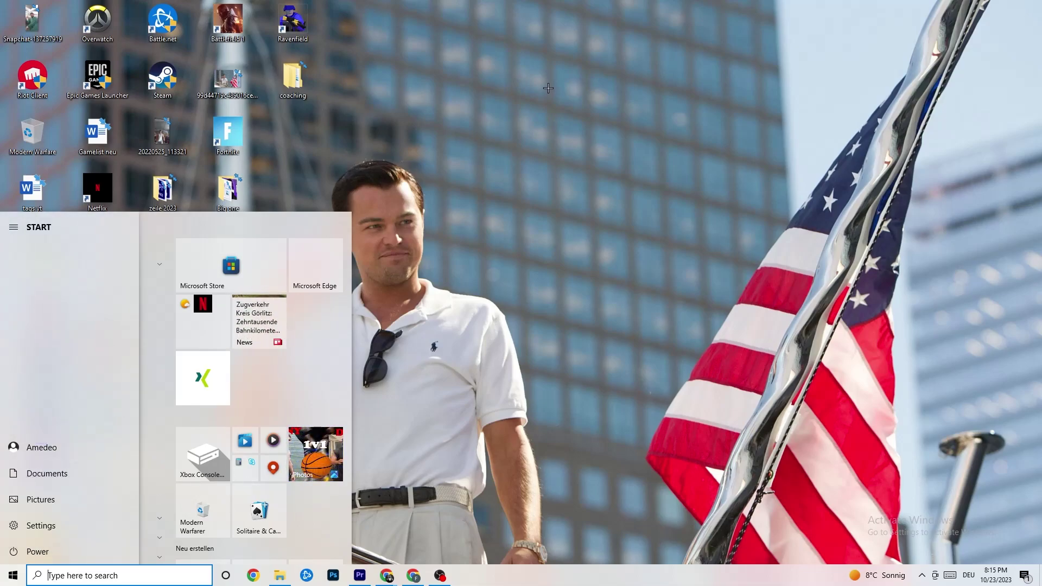
click(478, 263)
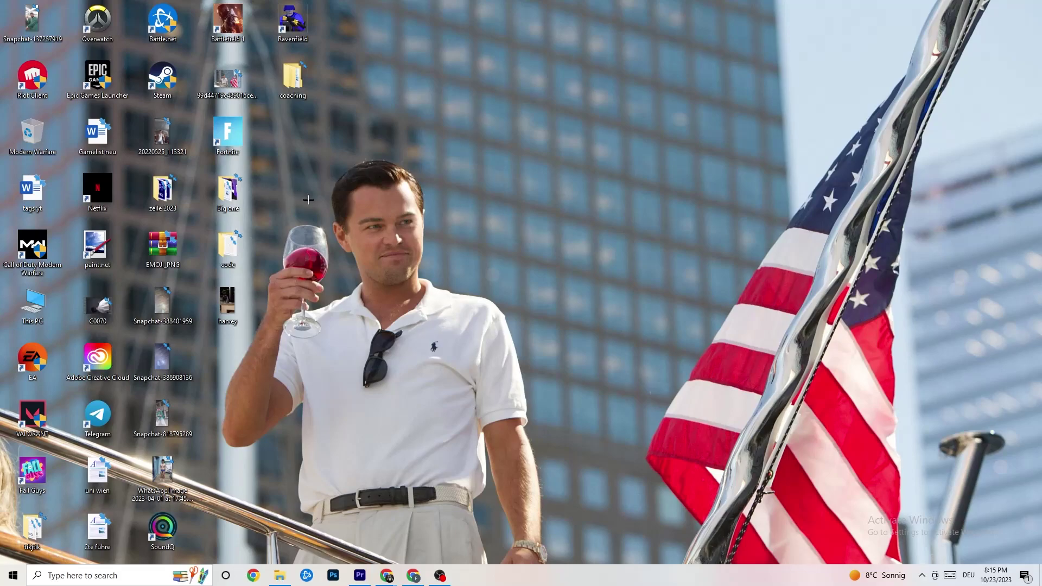